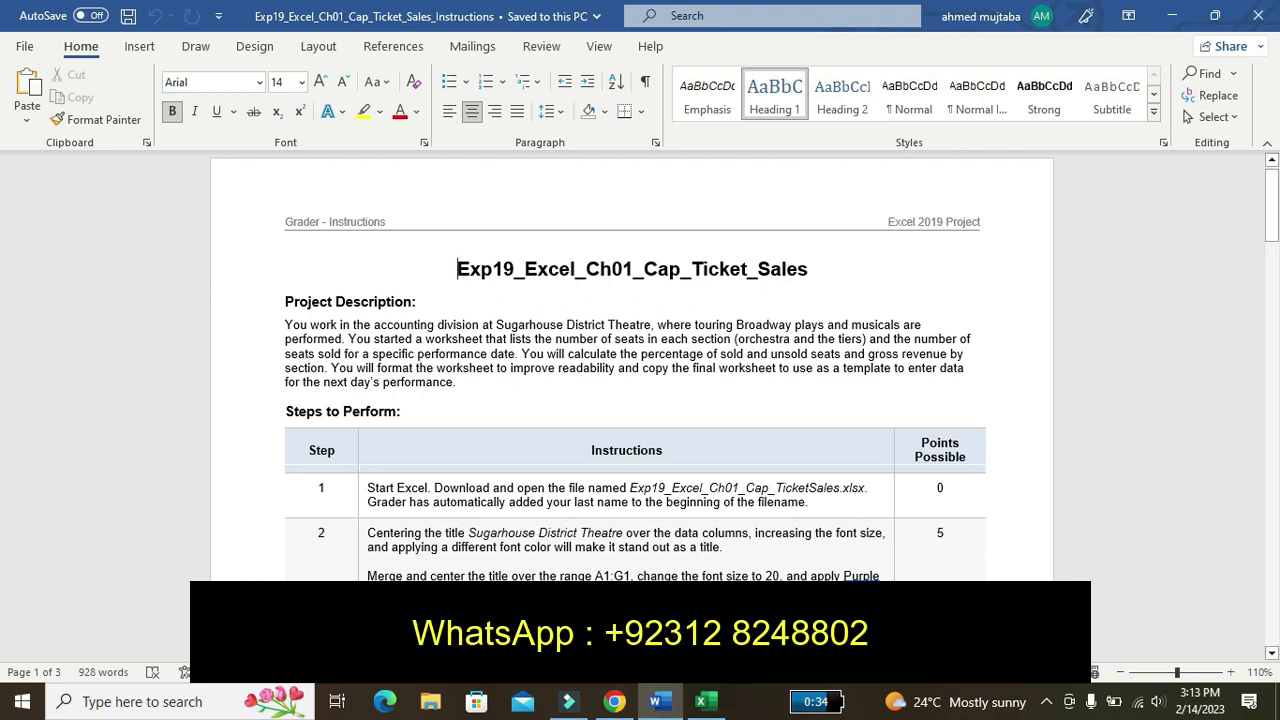
Step: Highlight the step 2 instructions on merging, enlarging and colouring the title in yellow
click(362, 575)
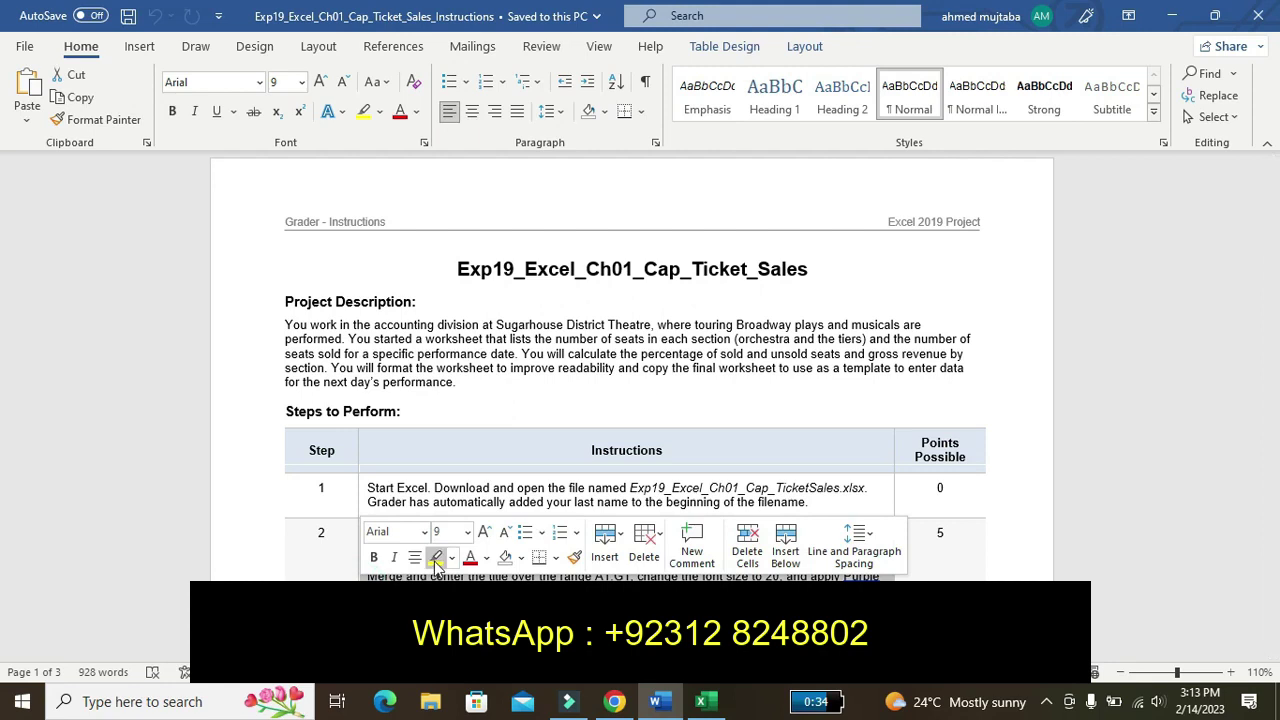
click(436, 558)
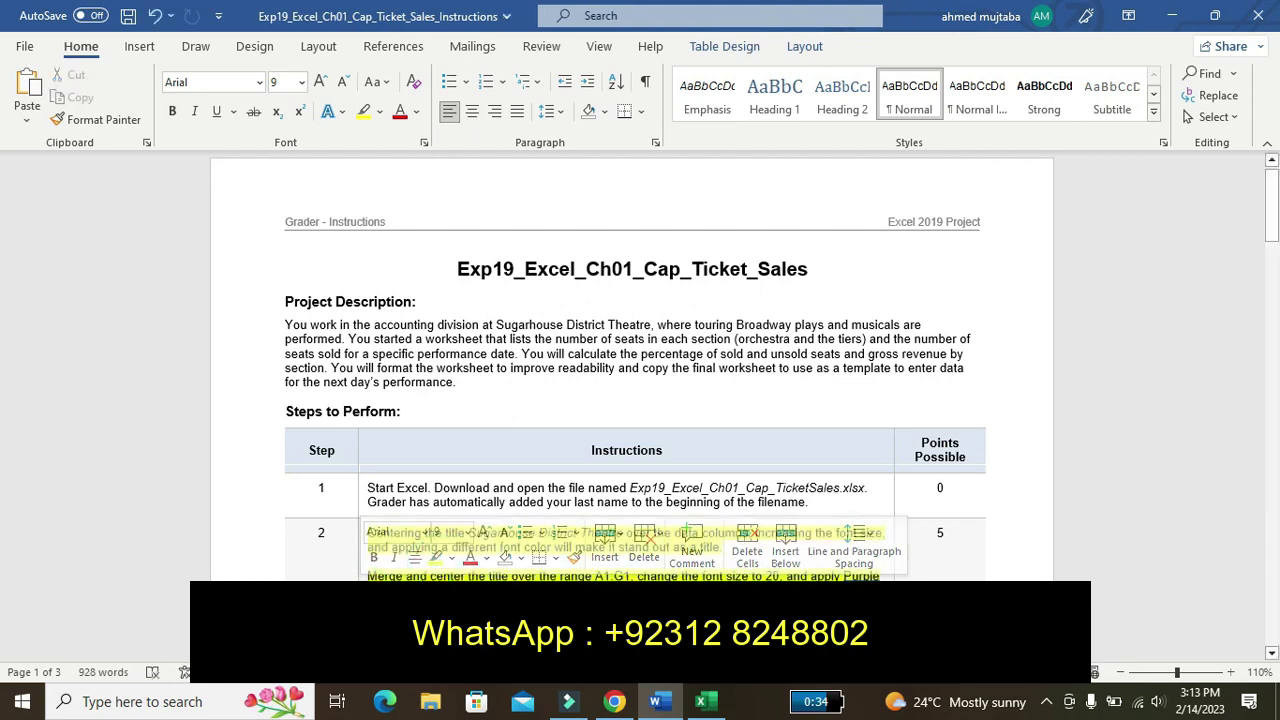
click(318, 533)
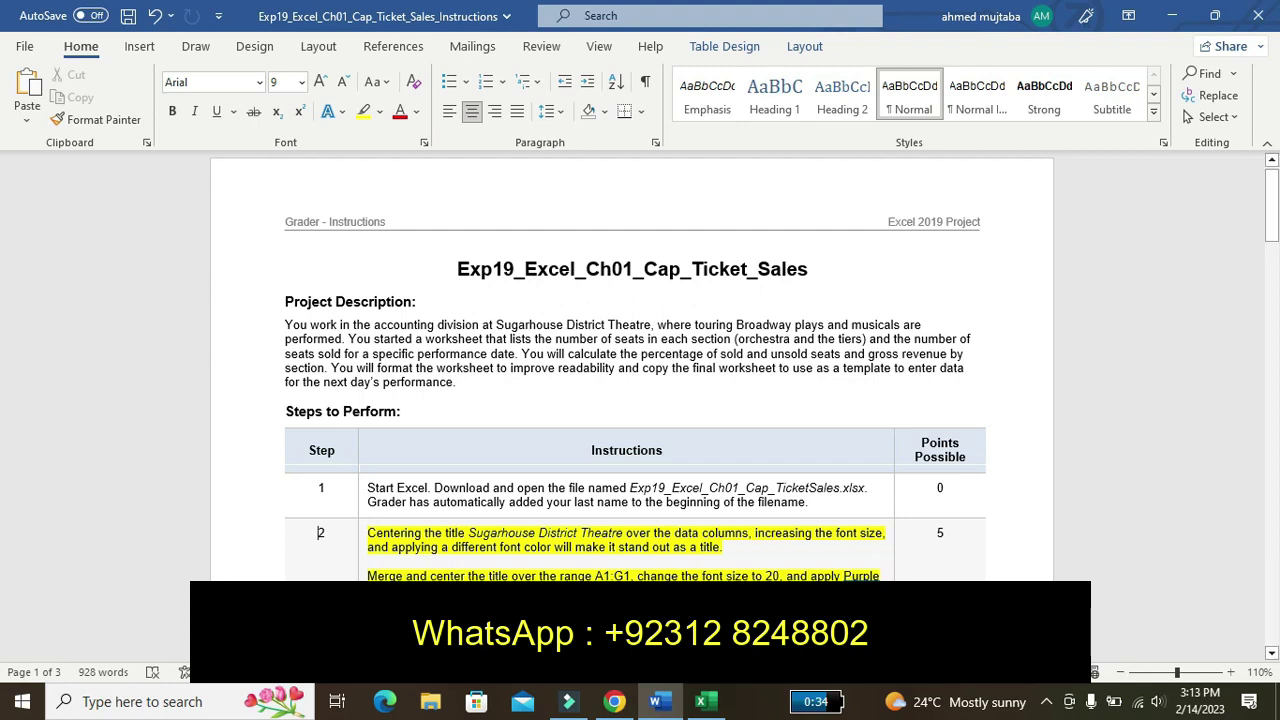
Step: Make the merged Sugarhouse District Theatre title in cell A1 Purple
click(707, 702)
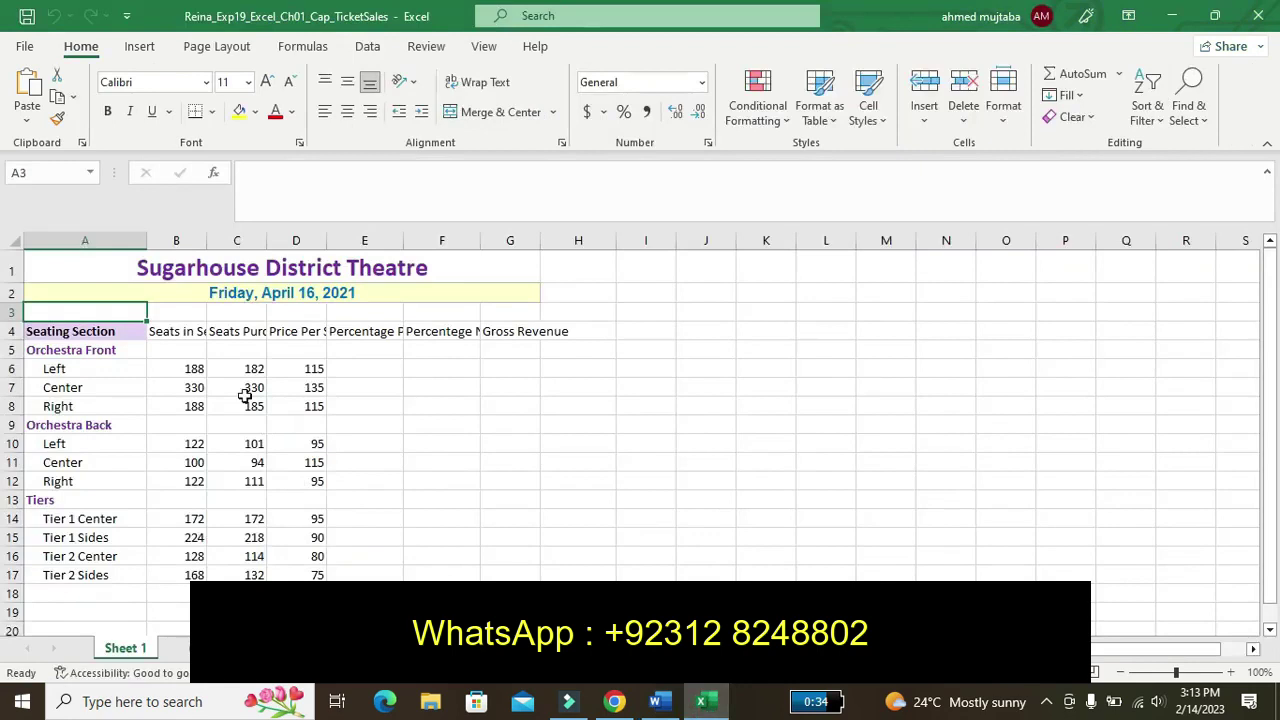
click(210, 276)
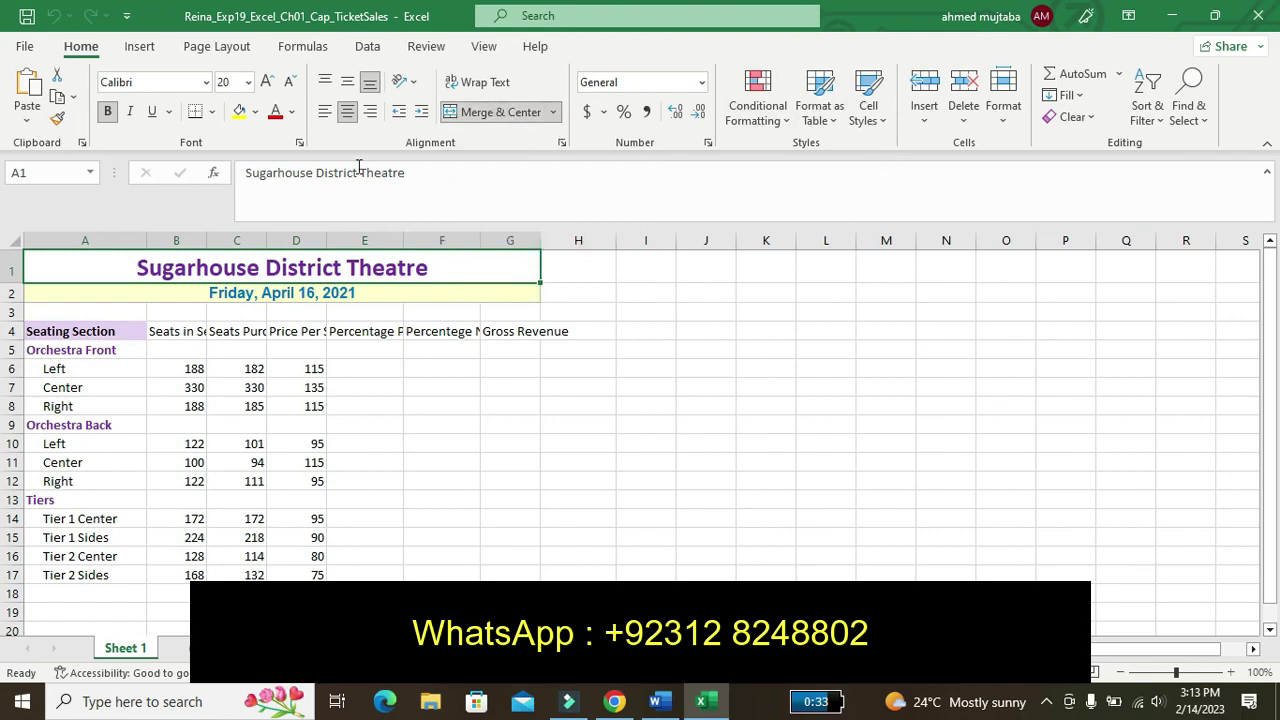
click(293, 113)
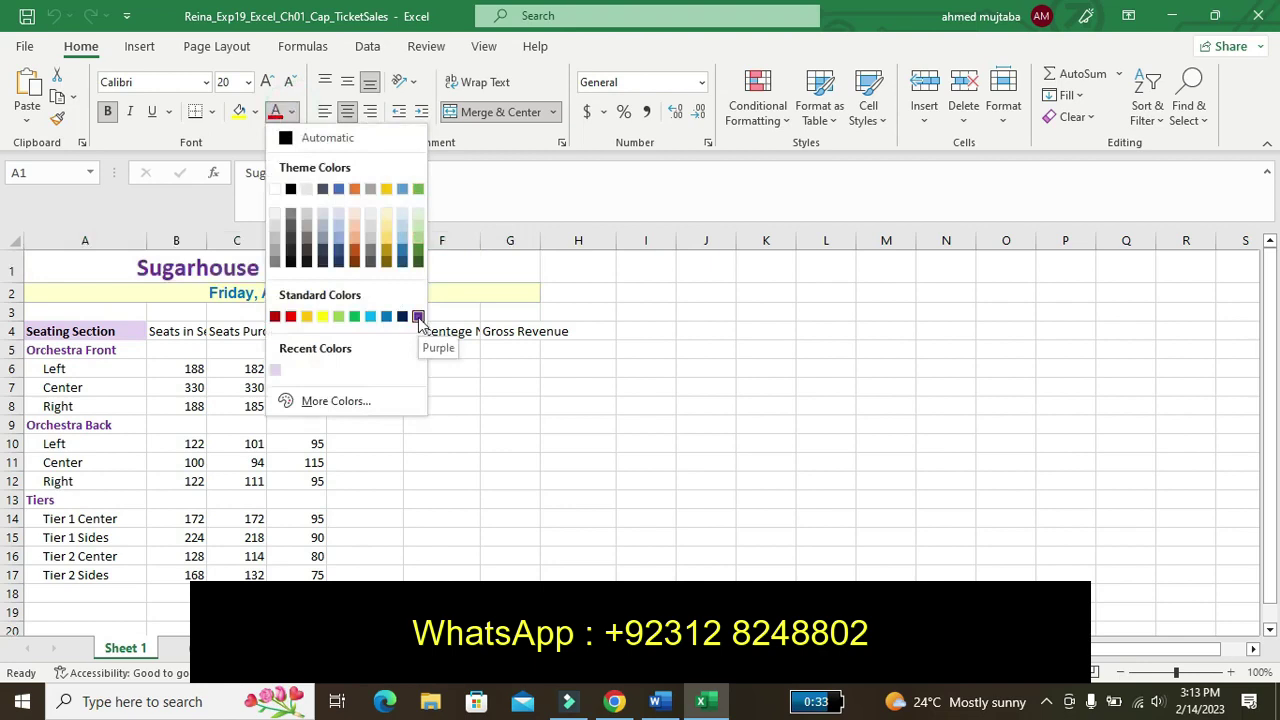
click(418, 317)
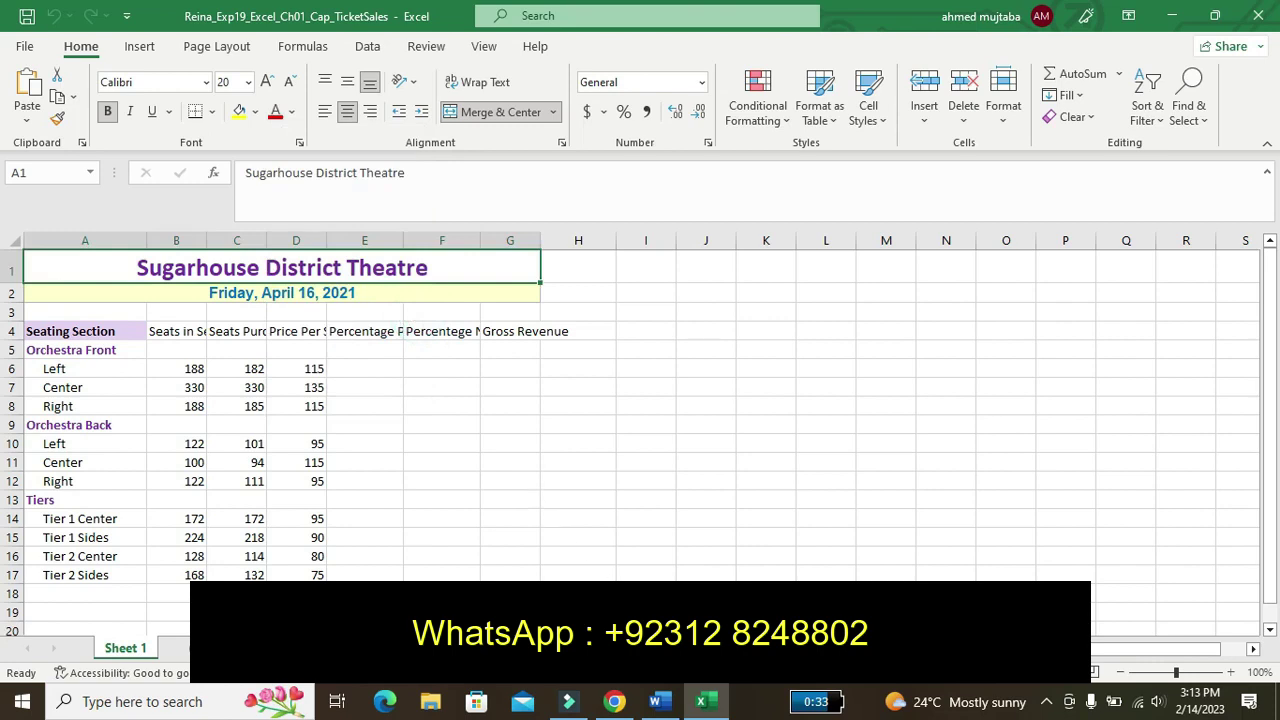
Step: Undo the yellow highlight on step 2 and scroll down to step 3
click(657, 704)
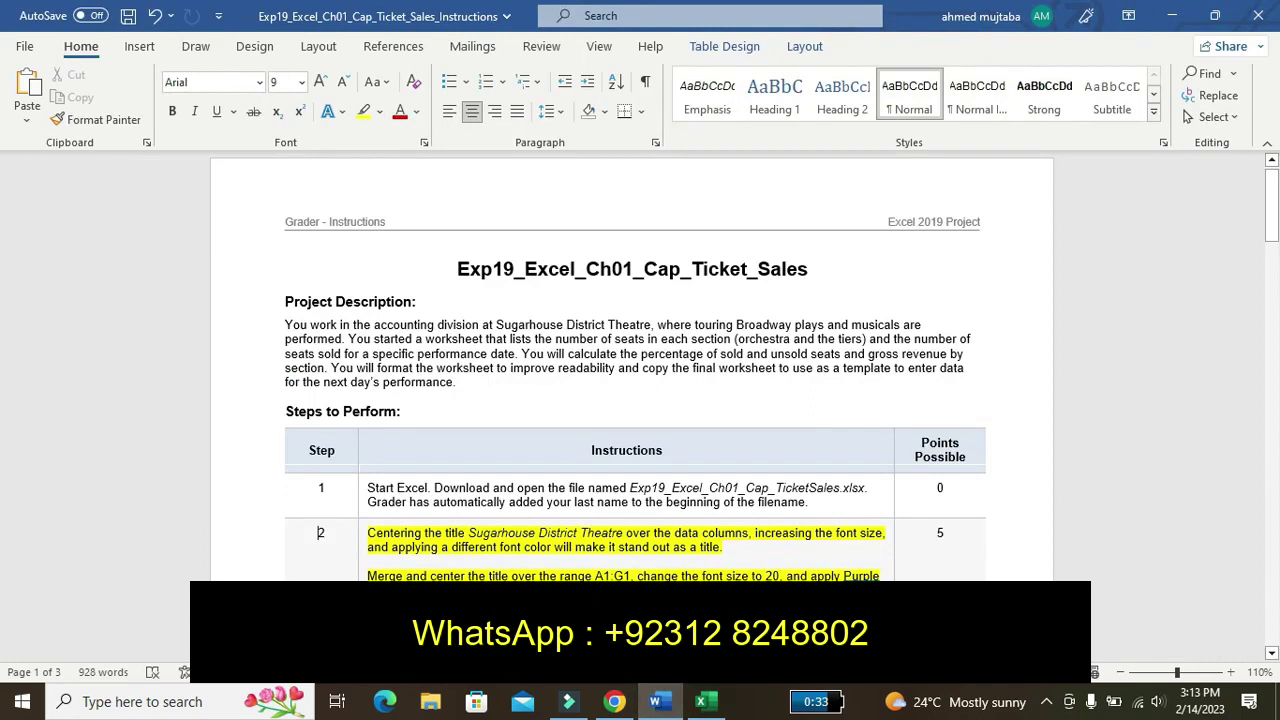
key(ctrl+z)
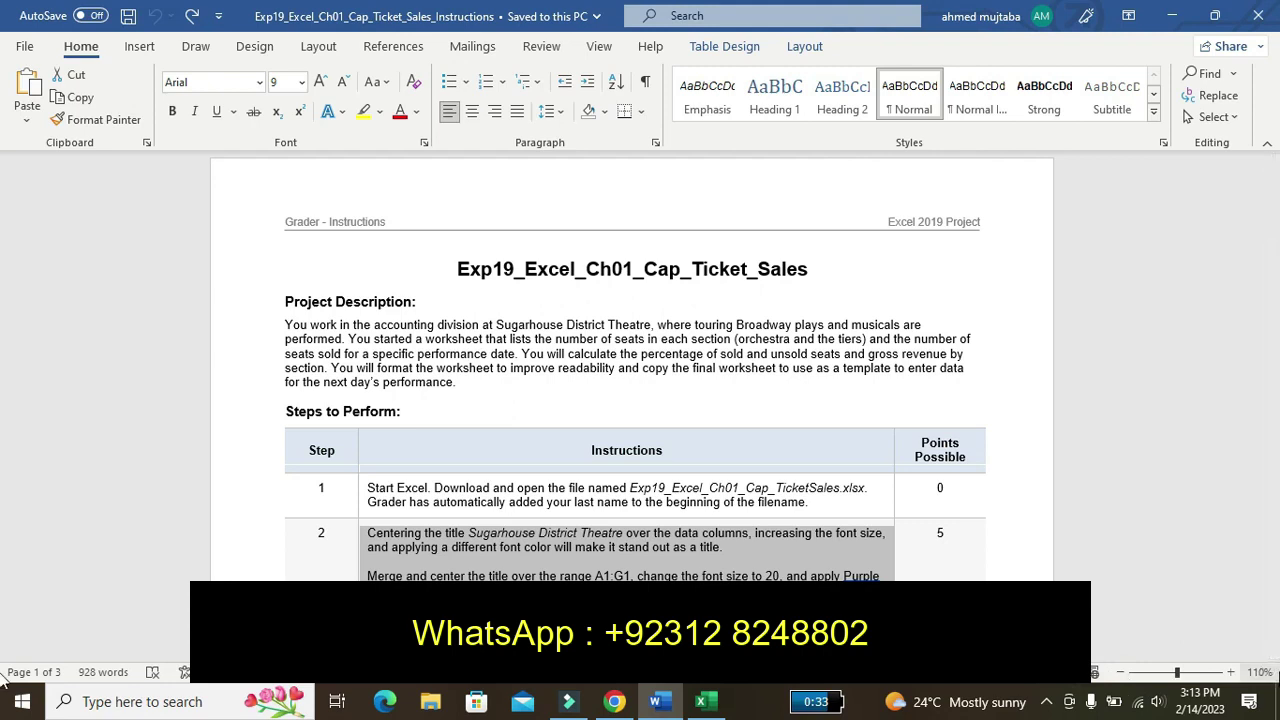
mouse_move(1271, 653)
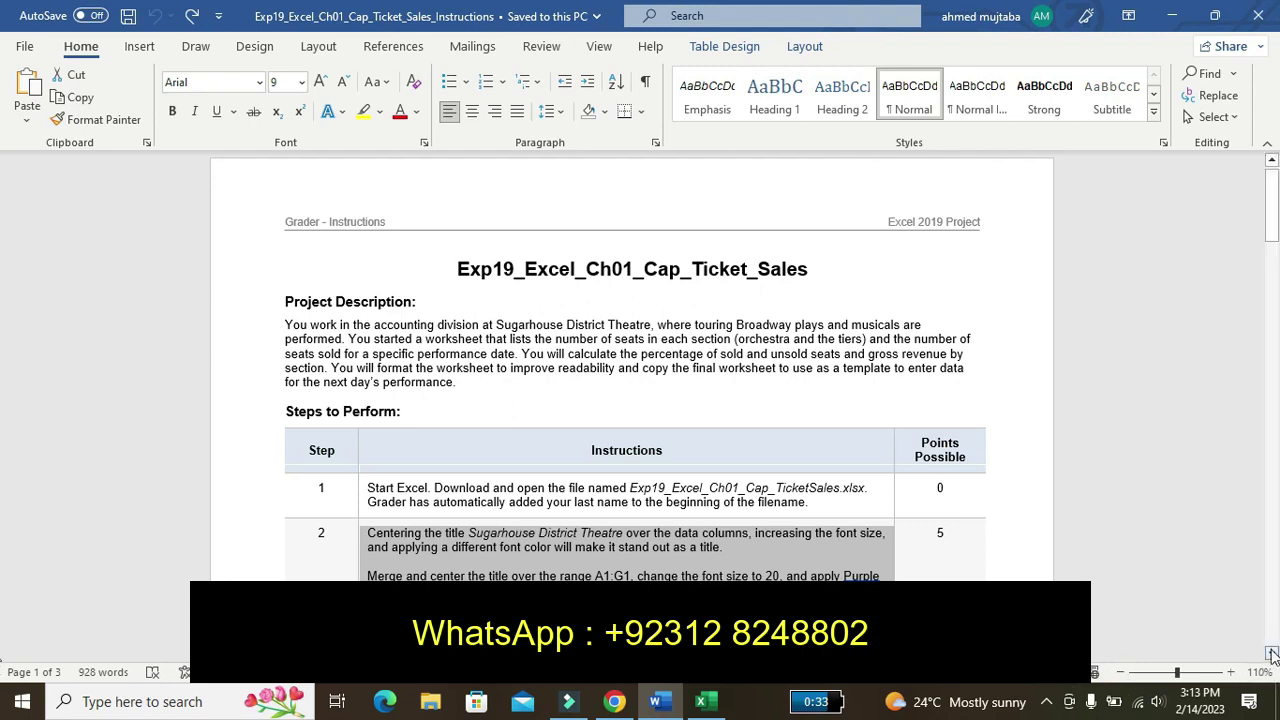
click(1272, 653)
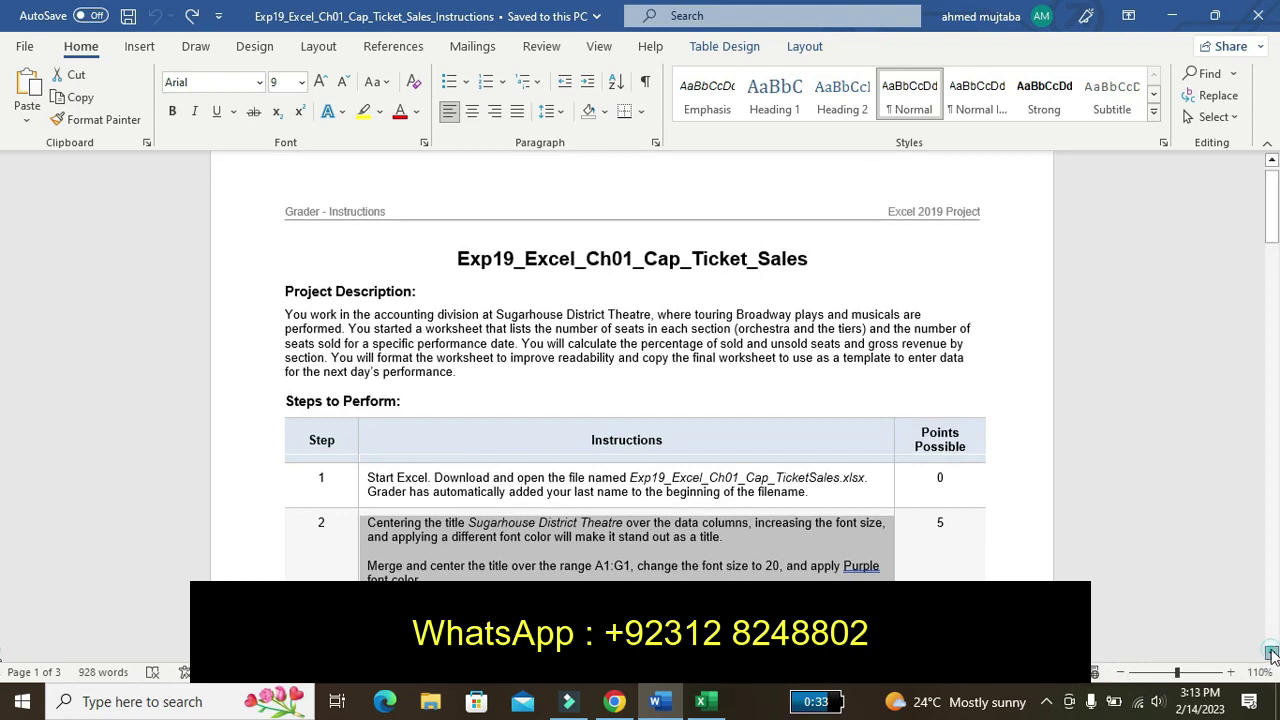
click(1272, 653)
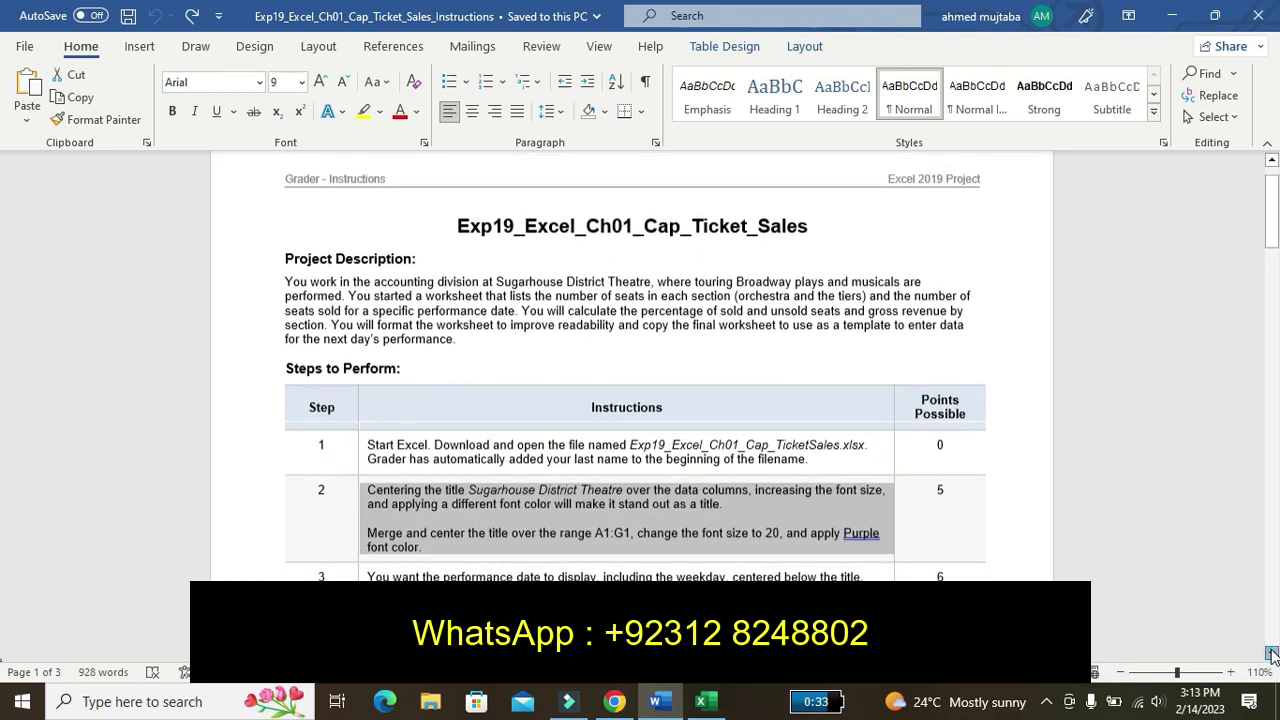
click(1272, 653)
click(1272, 653)
click(1272, 653)
click(1272, 653)
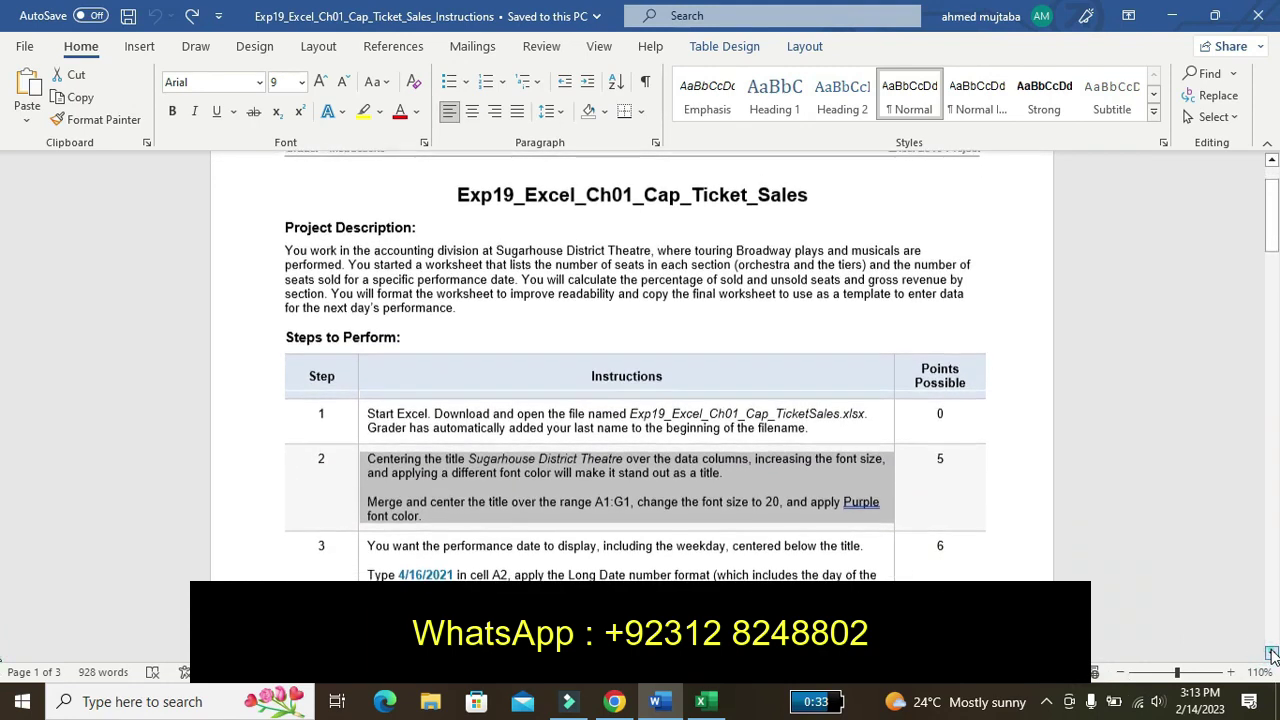
click(1272, 653)
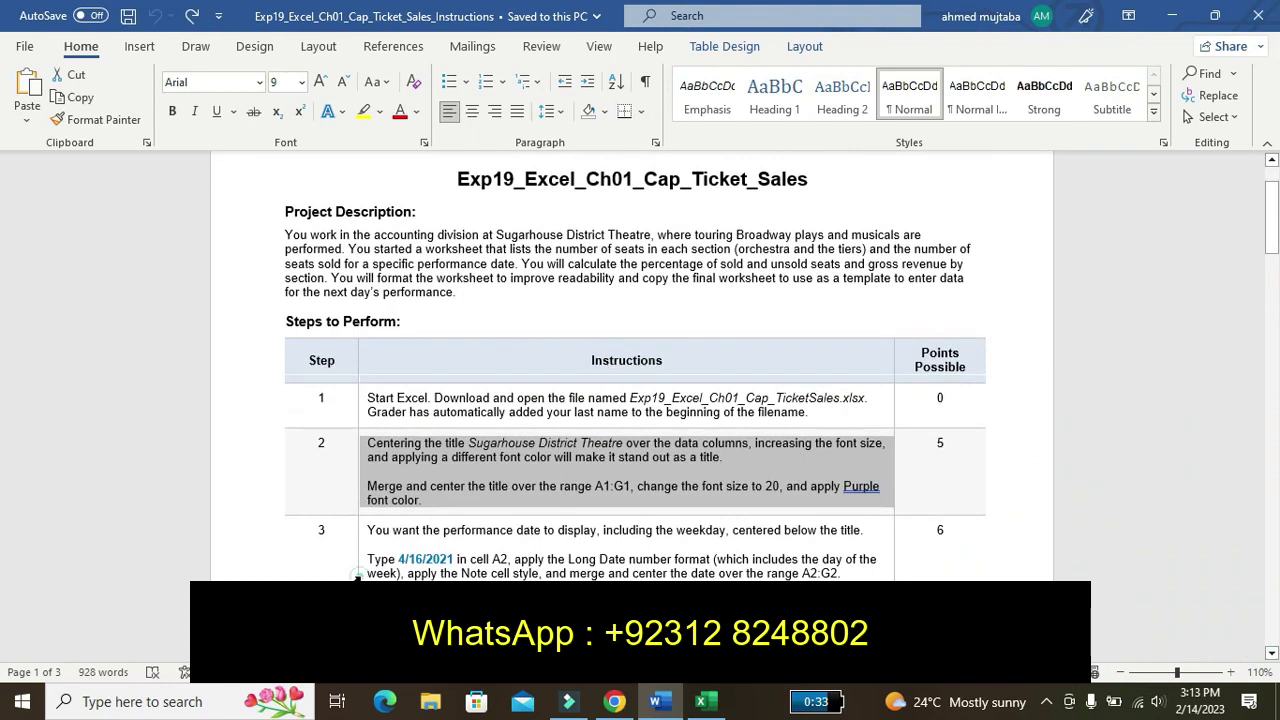
Step: Highlight the step 3 Long Date instructions in yellow
click(357, 579)
right_click(357, 579)
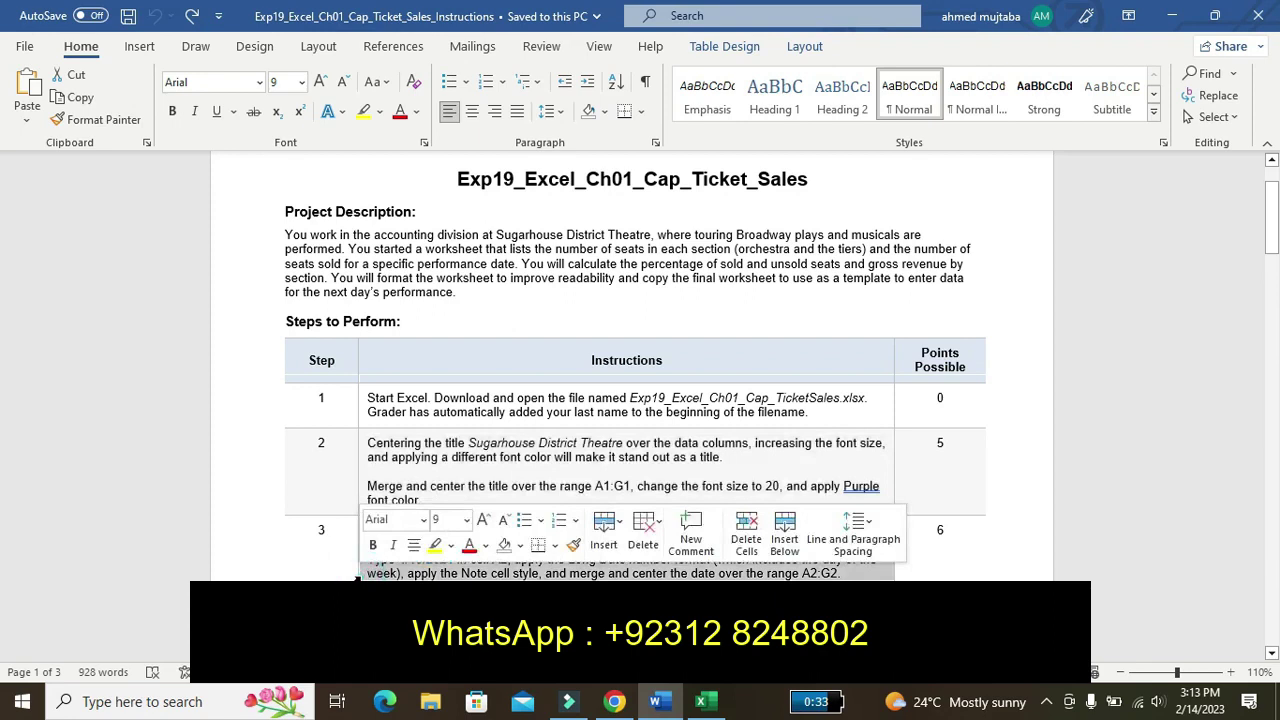
click(435, 545)
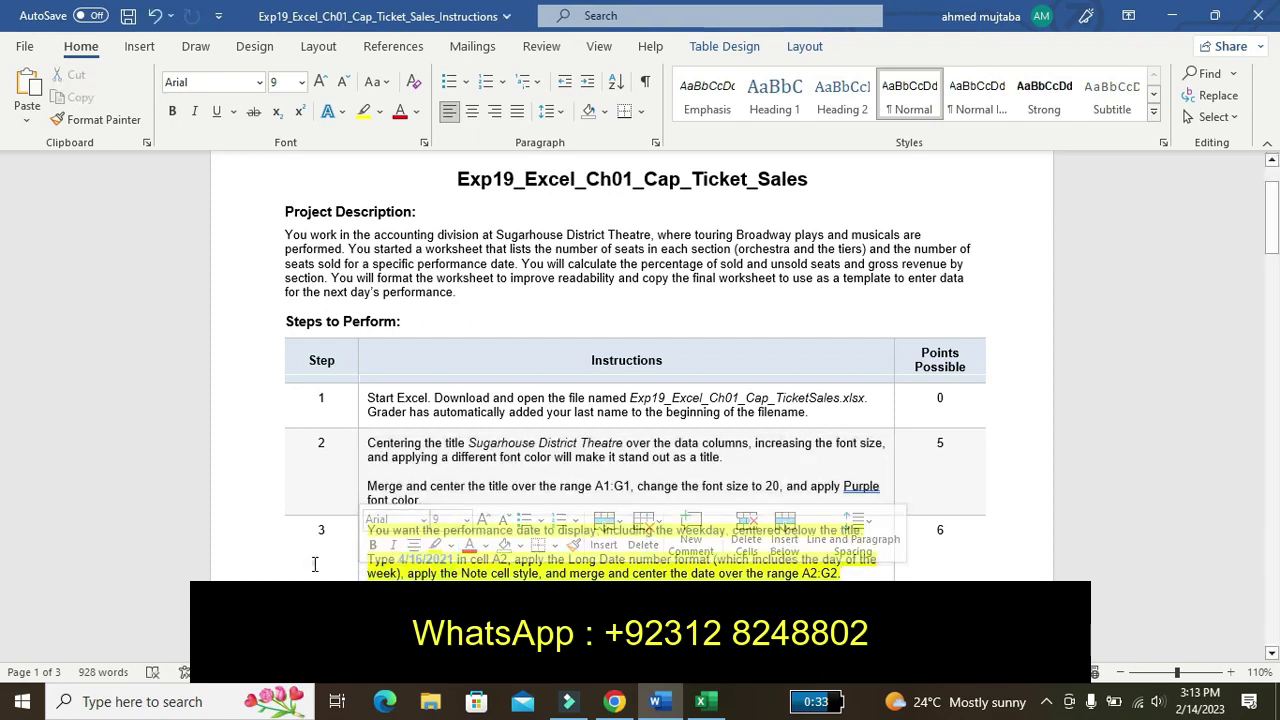
click(314, 565)
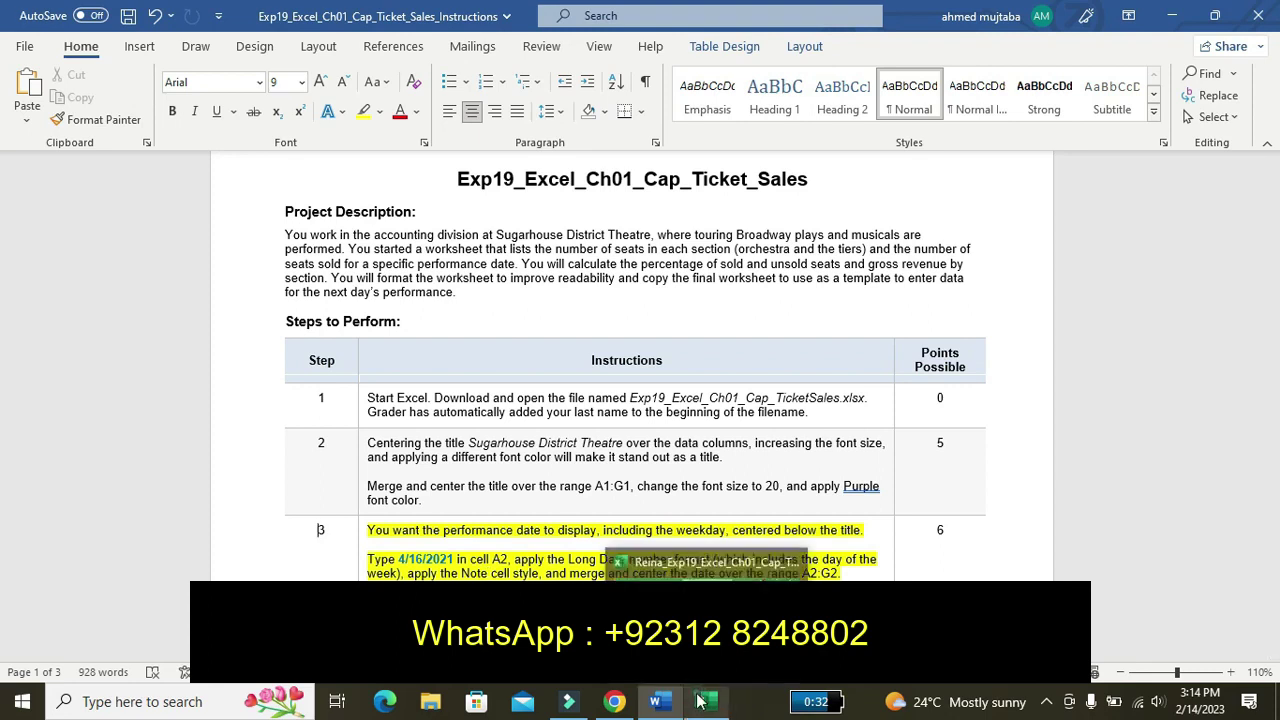
Step: Apply the Long Date format to A2 so it reads Friday, April 16, 2021
click(700, 703)
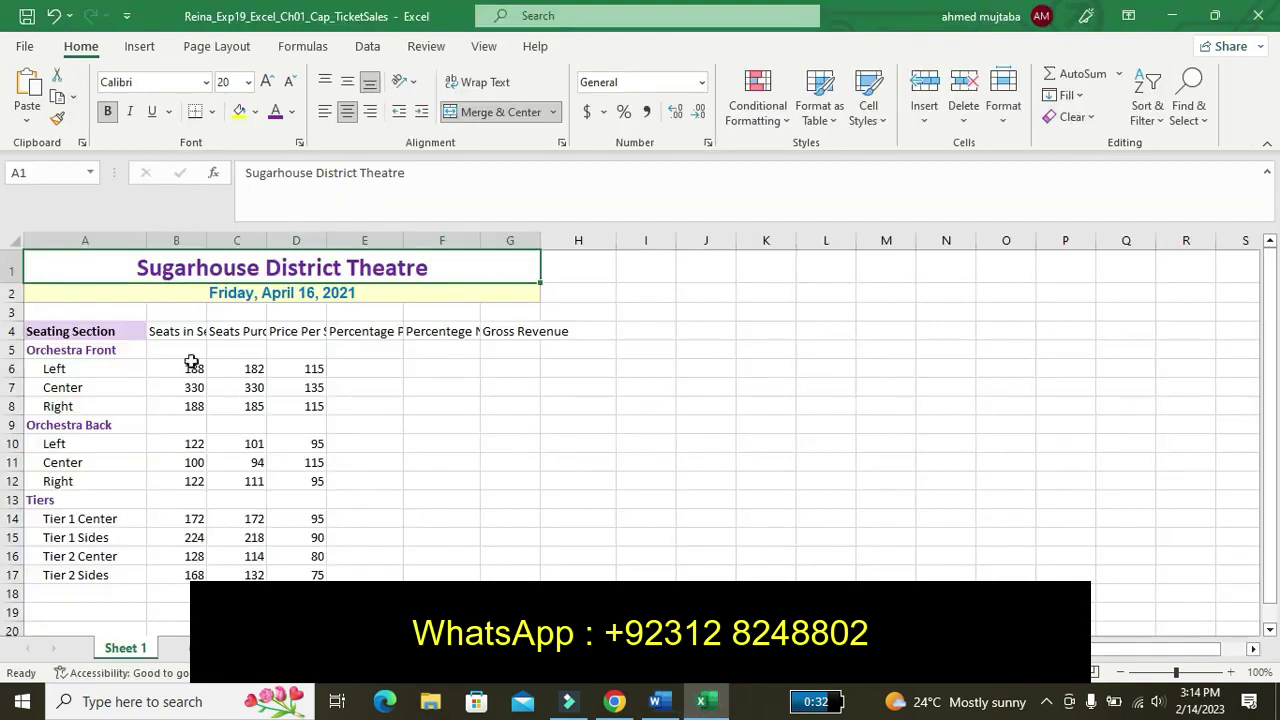
click(260, 294)
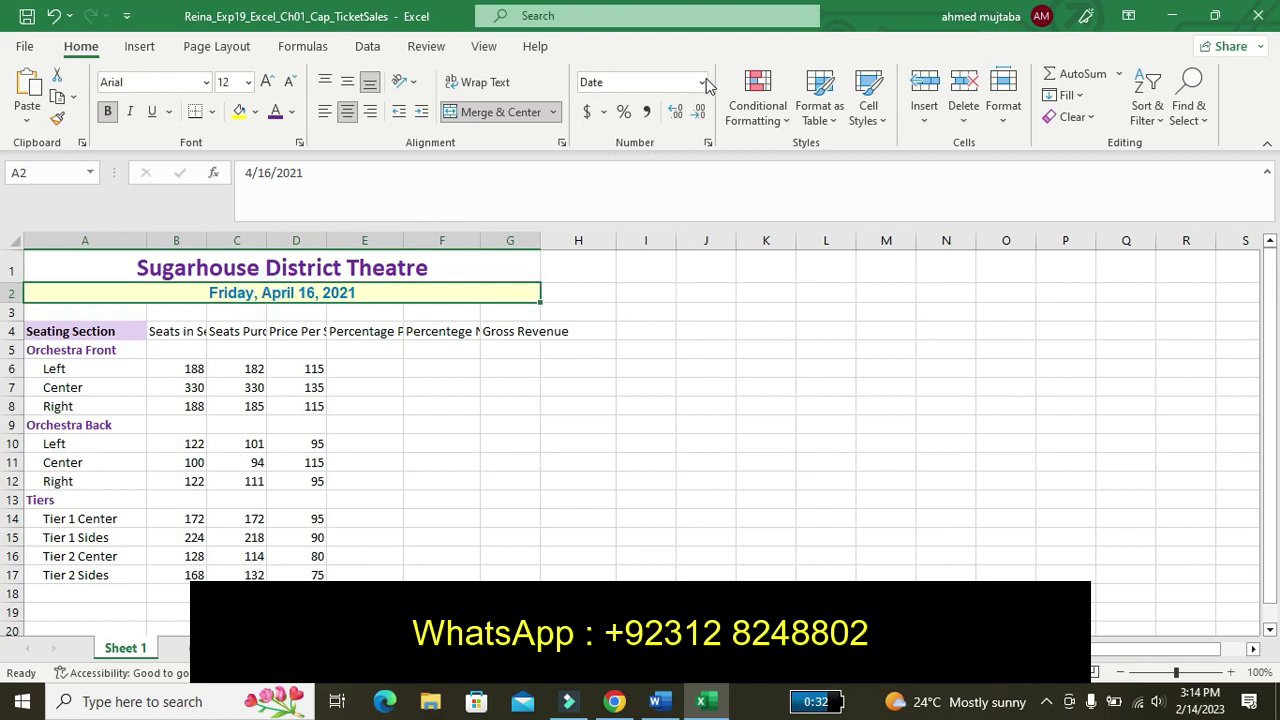
click(703, 84)
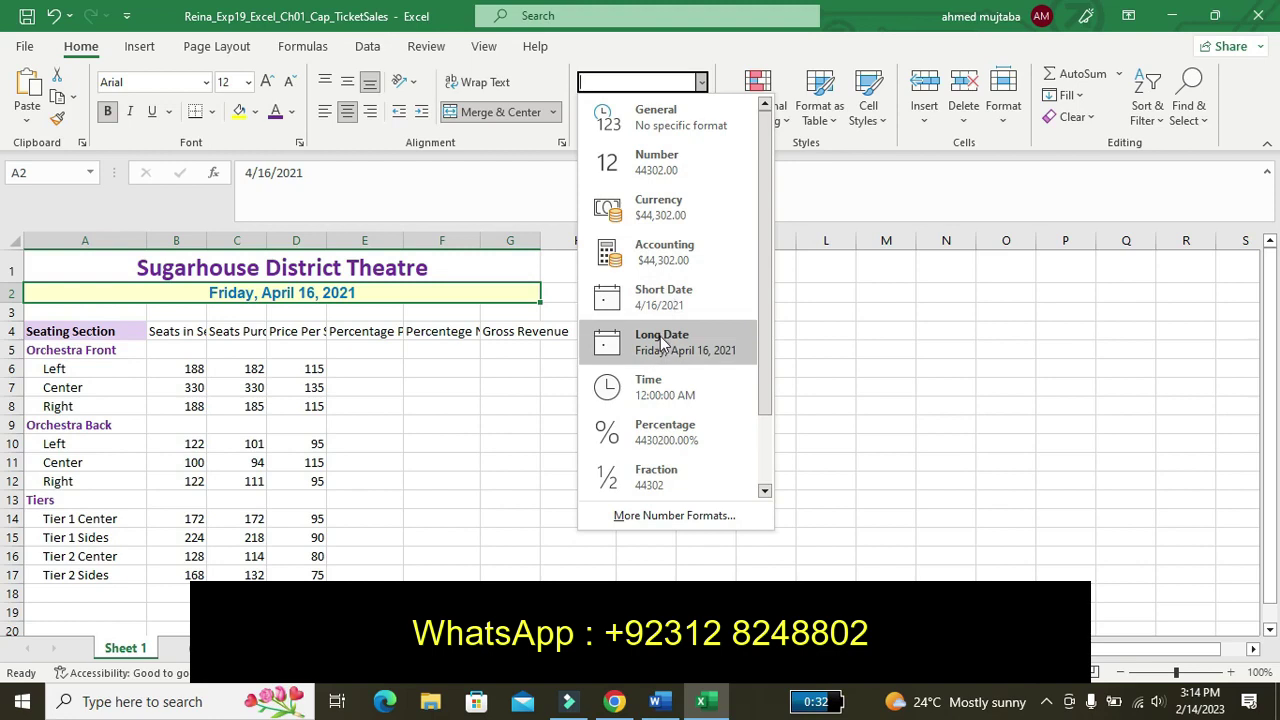
click(659, 341)
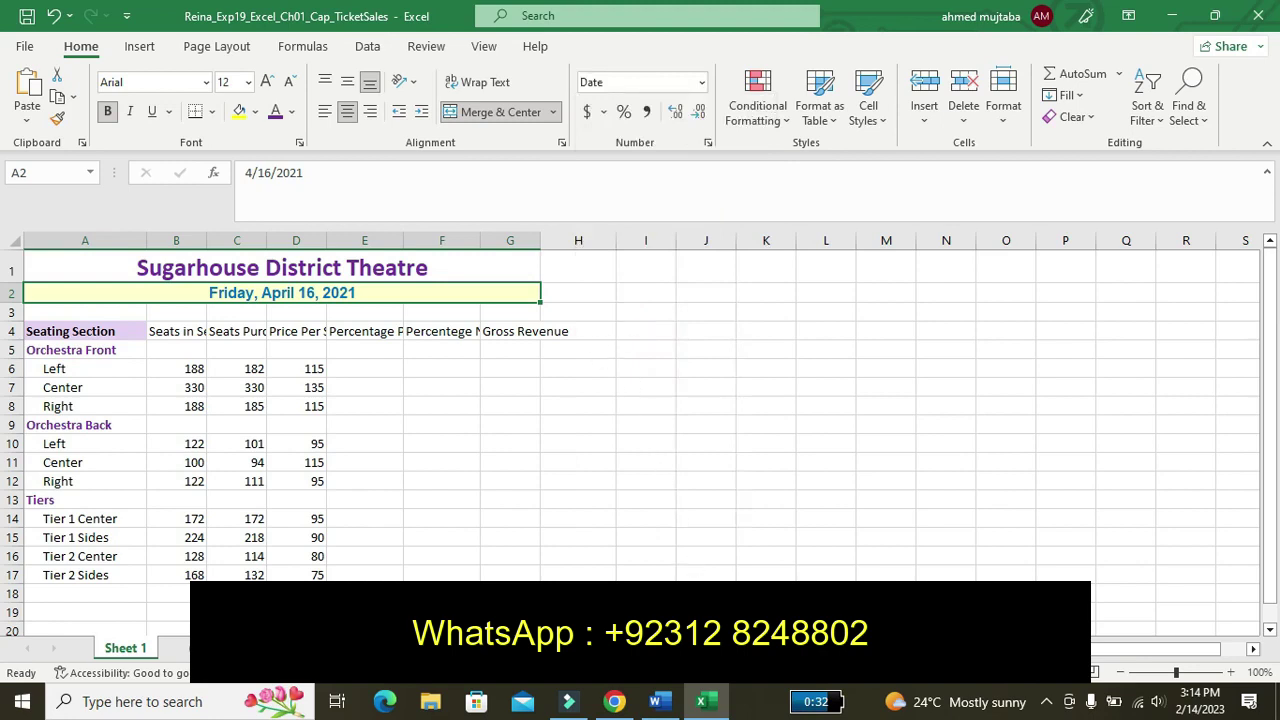
Step: Switch to the Word instructions document showing step 3
click(660, 700)
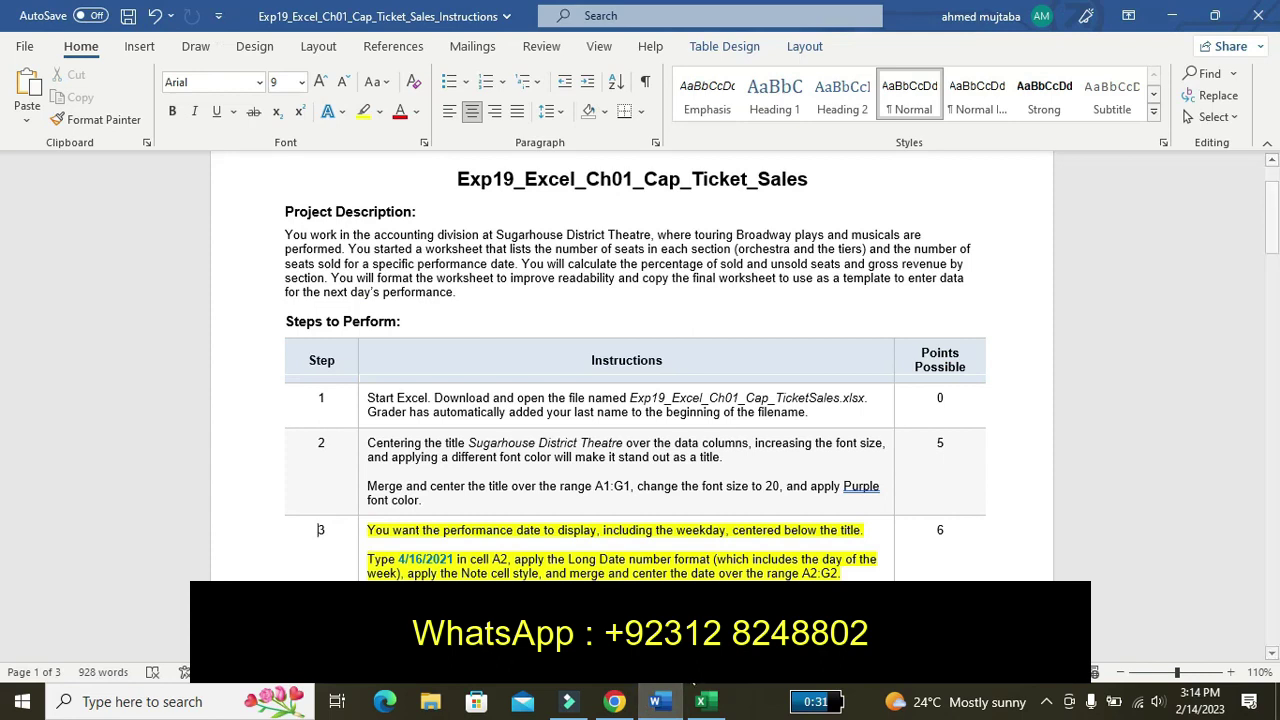
Step: Apply the Note cell style to the merged date cell A2:G2
click(708, 703)
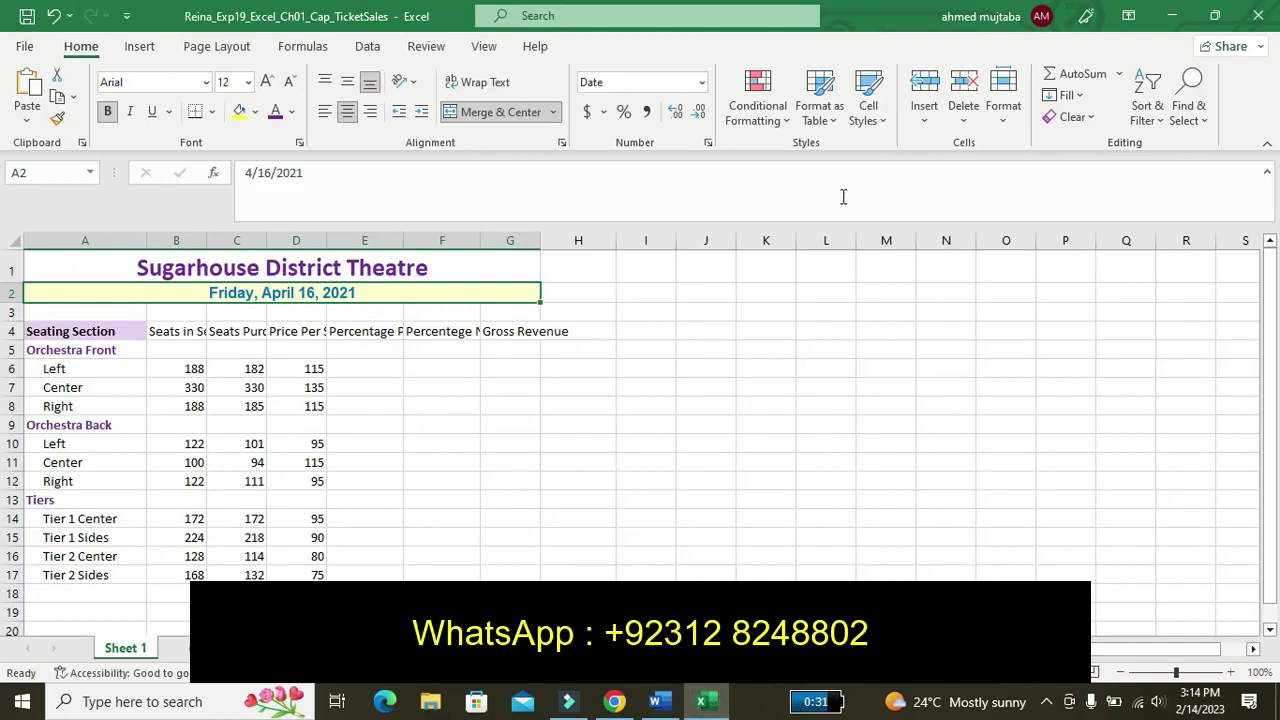
click(873, 120)
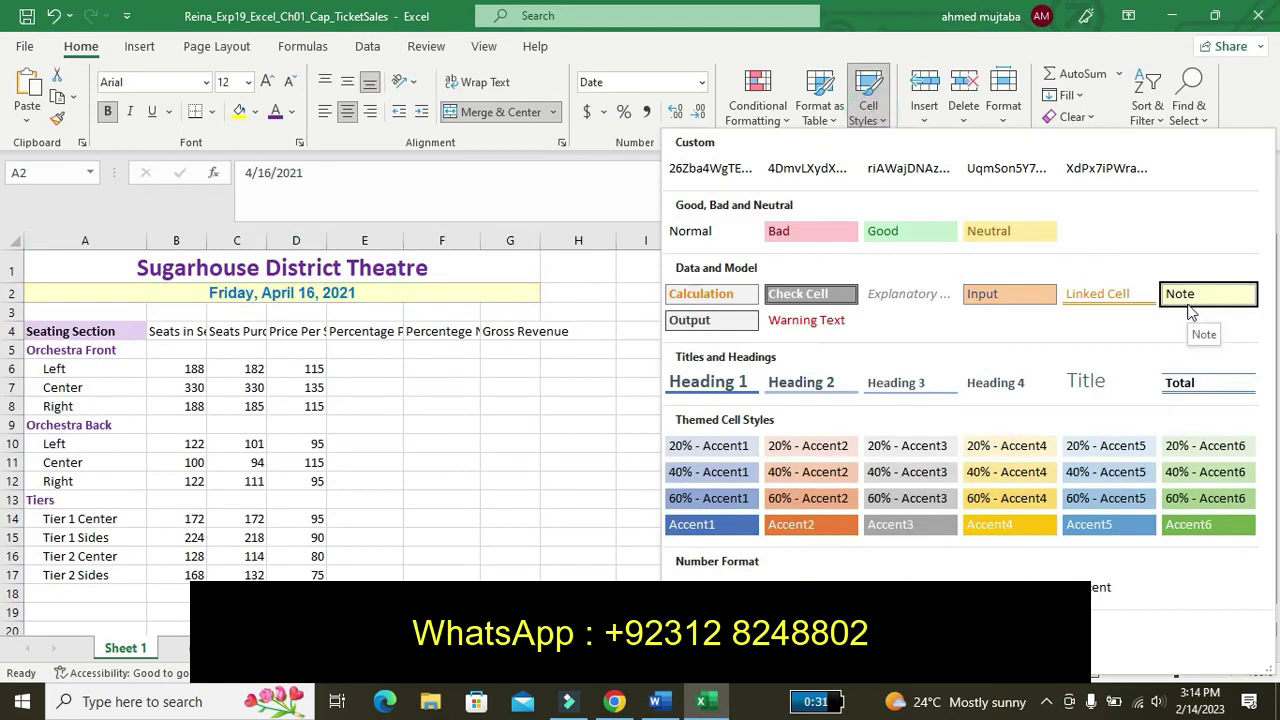
click(1188, 303)
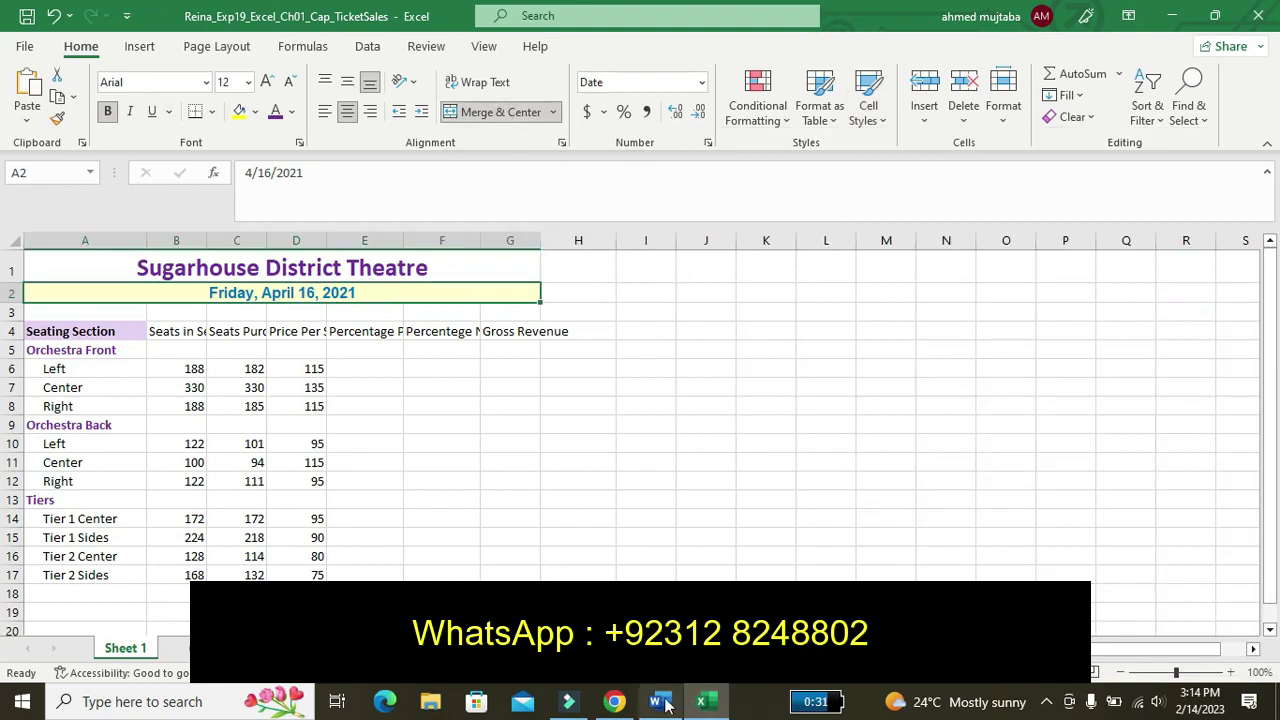
Step: Undo the step 3 highlight in Word and scroll down to step 4
click(660, 703)
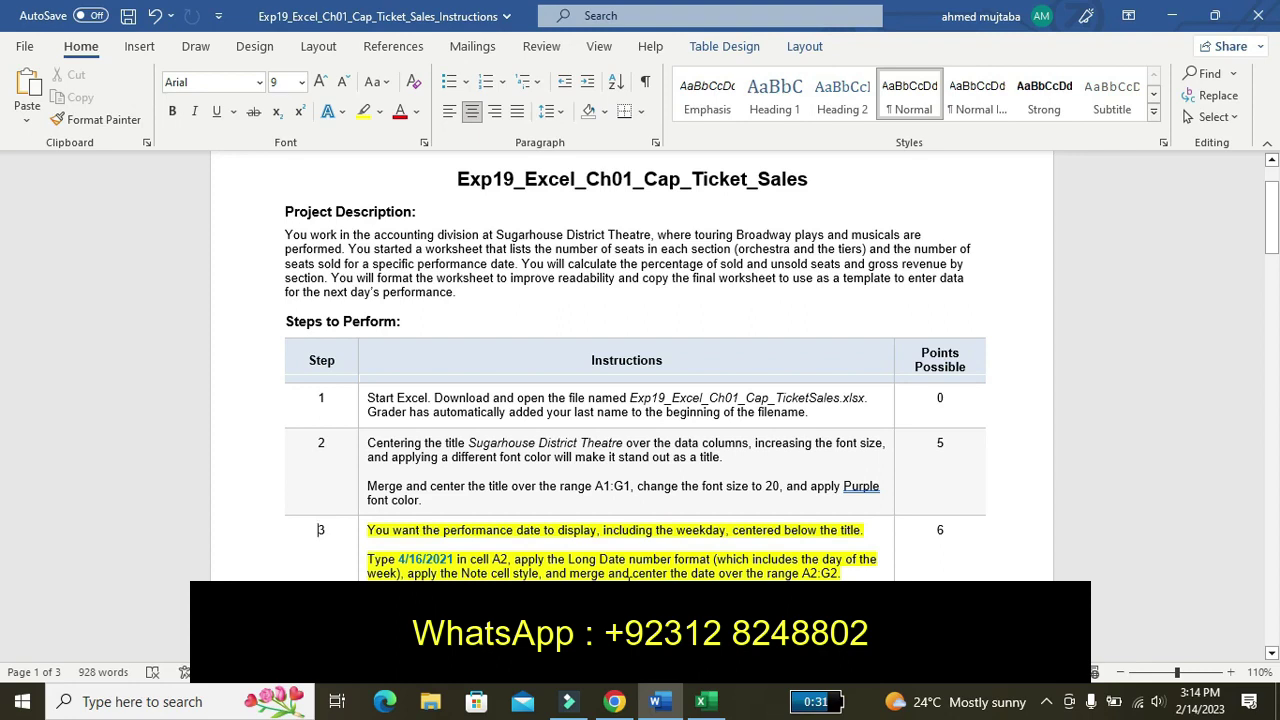
key(ctrl+z)
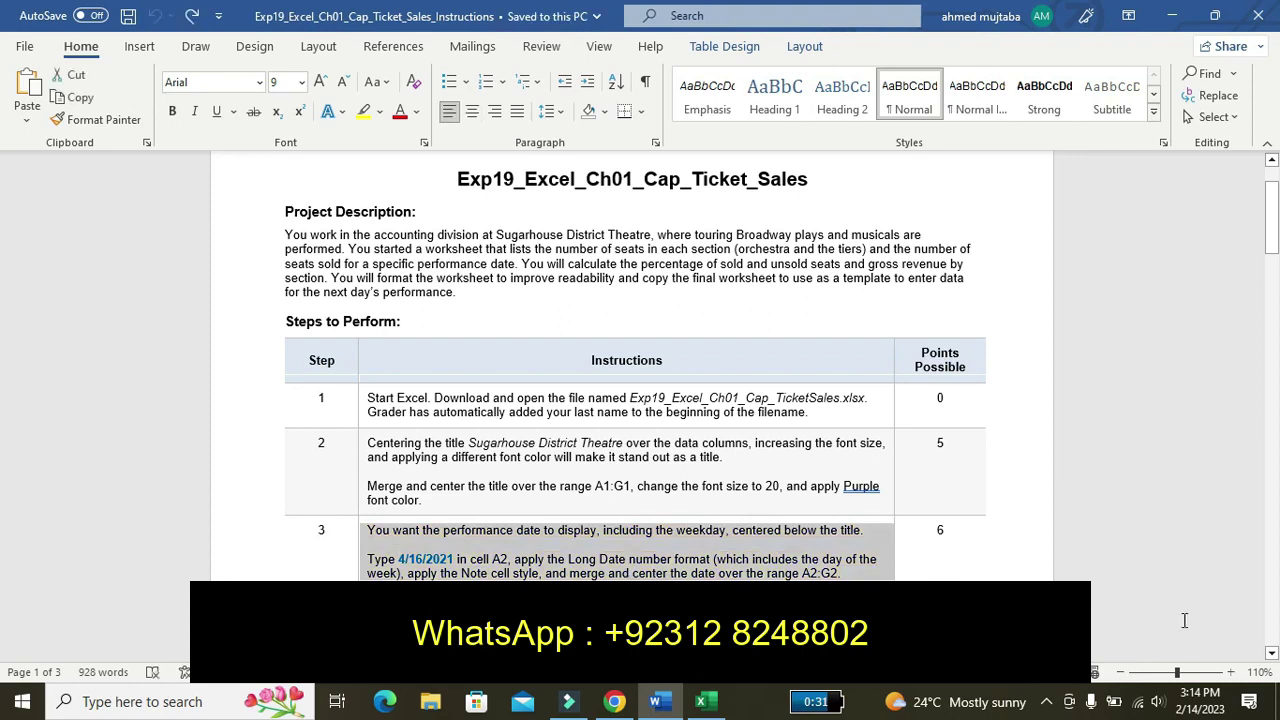
click(1273, 654)
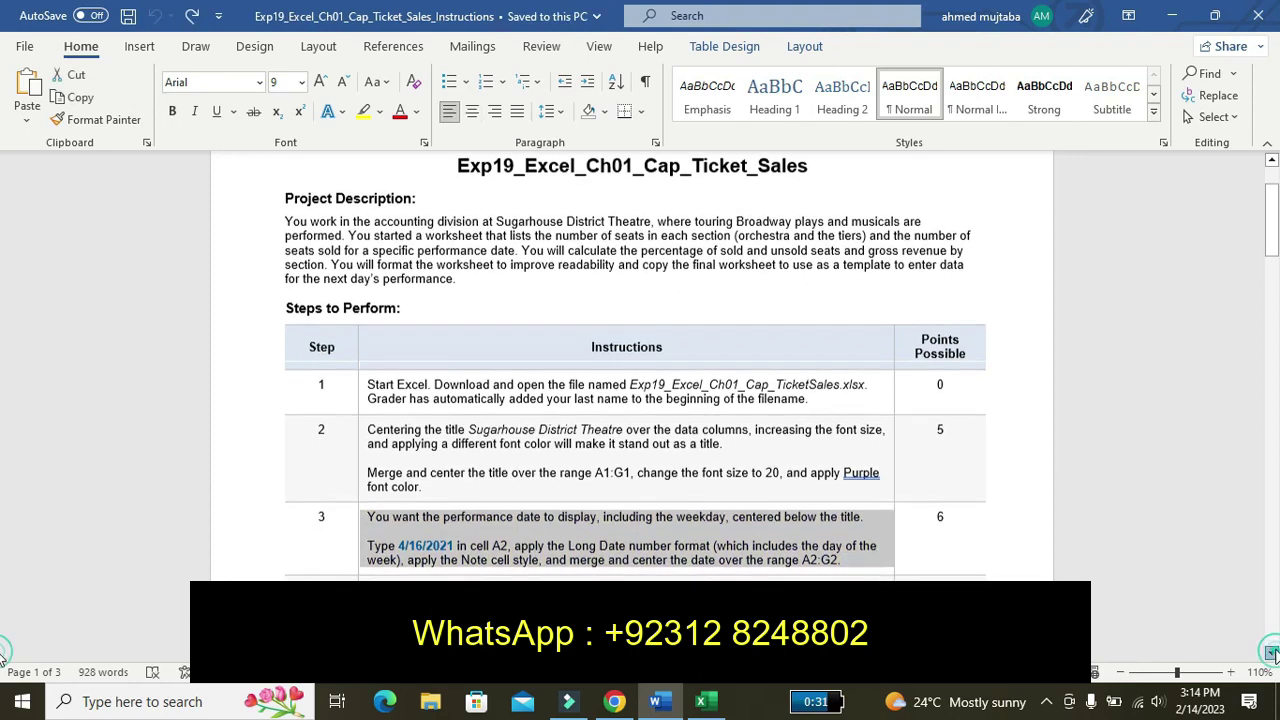
click(1273, 654)
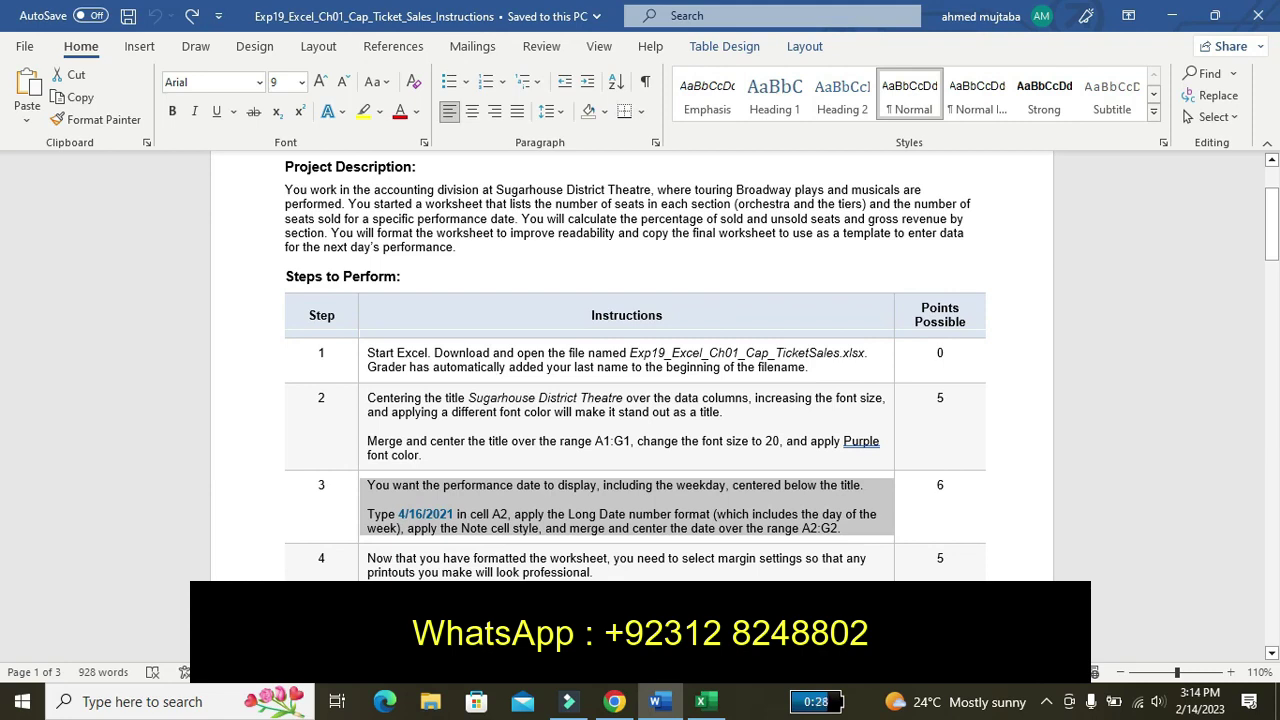
Step: Highlight the step 4 margin-settings instructions in yellow
right_click(370, 590)
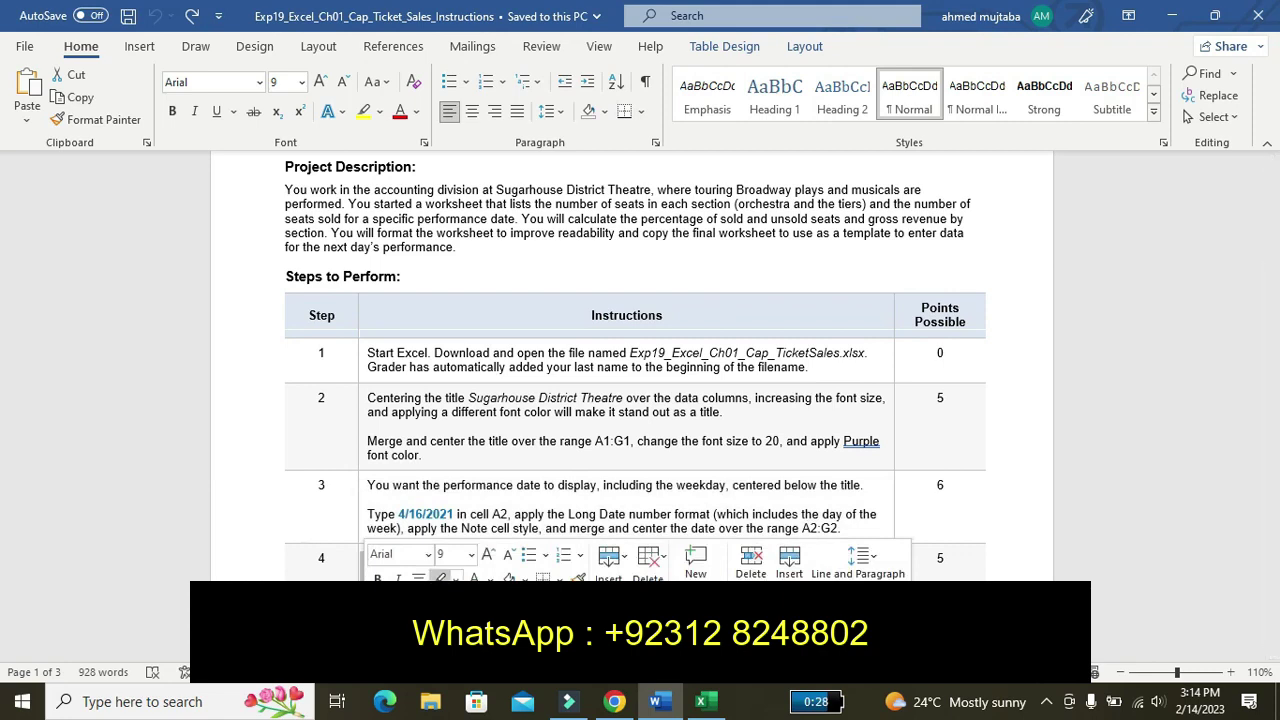
click(440, 578)
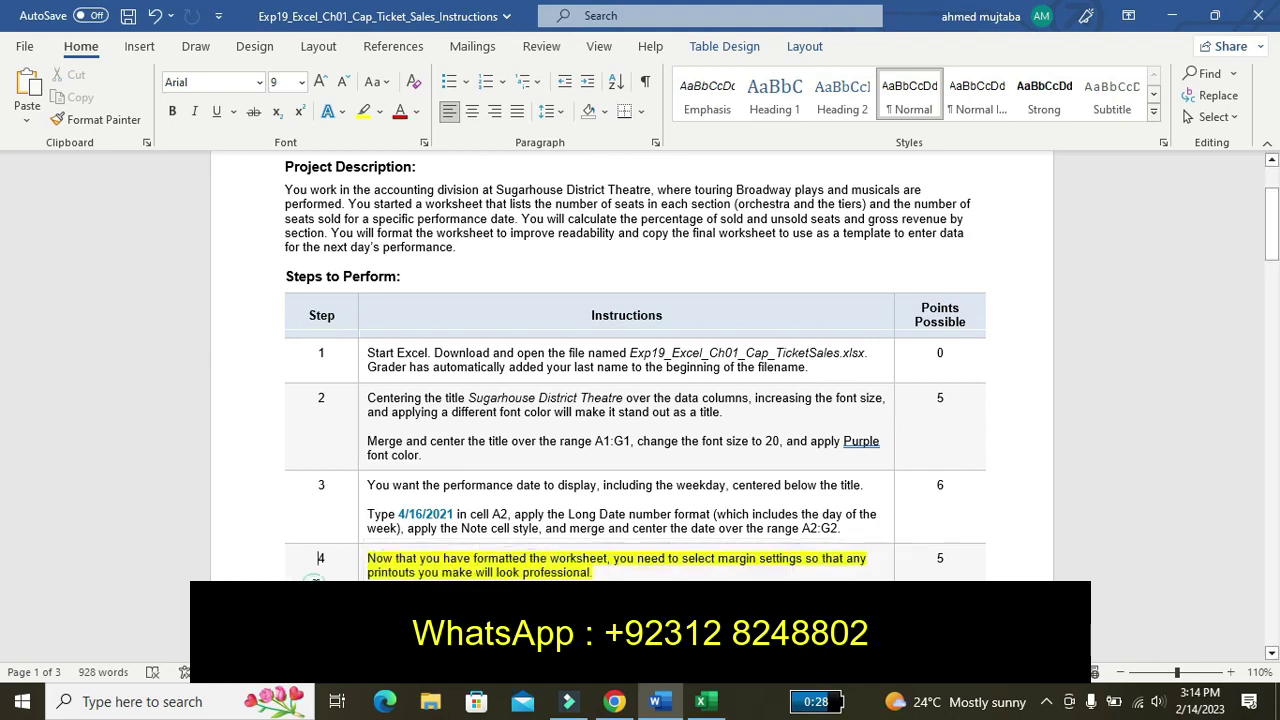
click(316, 575)
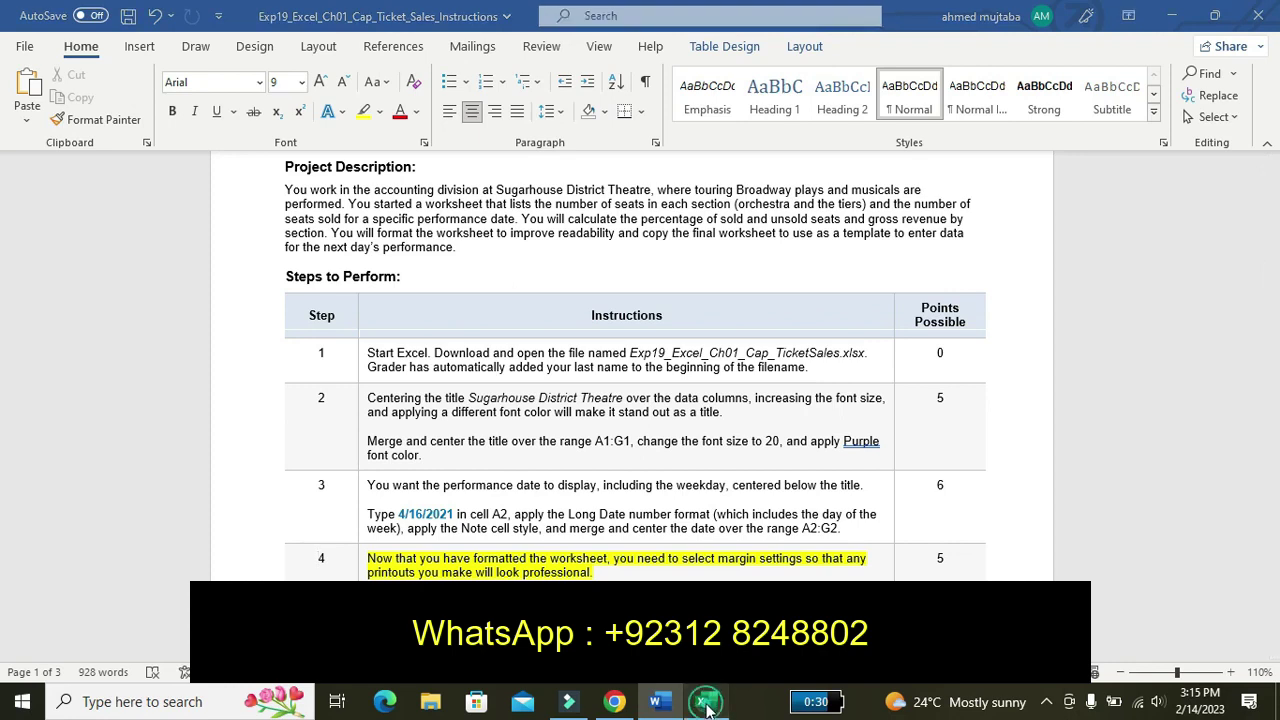
Step: Apply the last custom margins from Page Layout > Margins and reopen the presets list
click(706, 708)
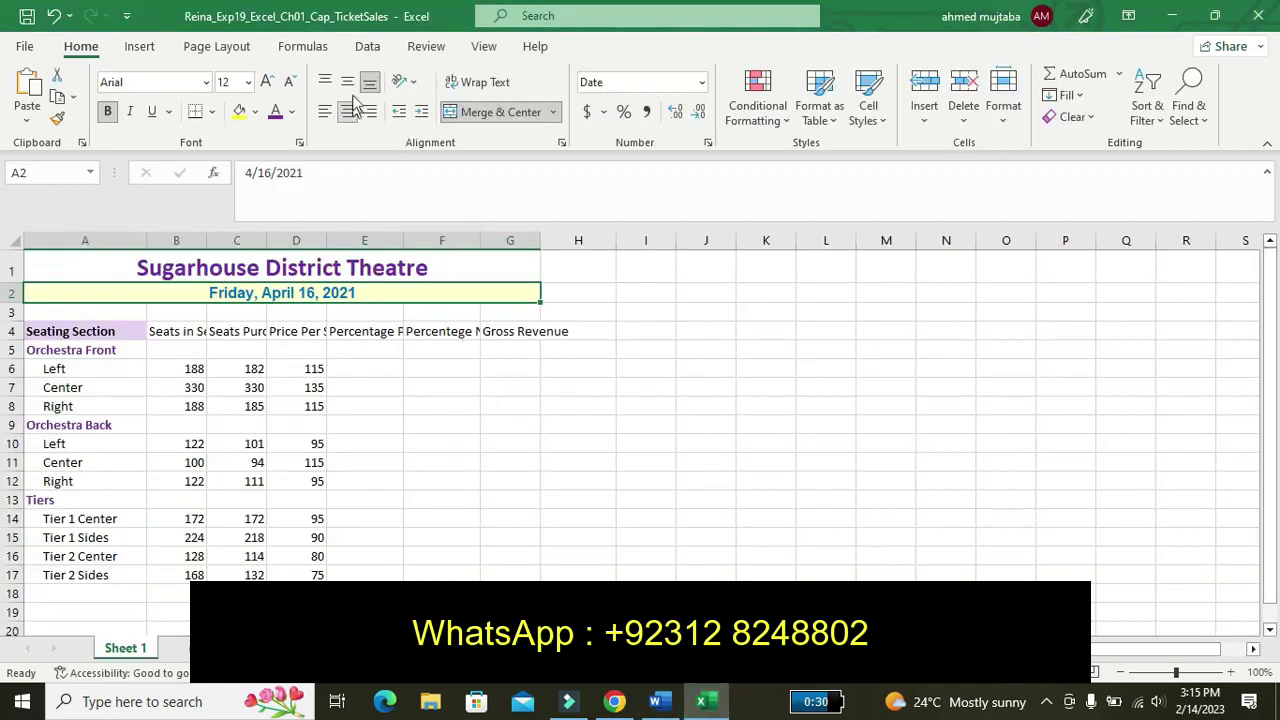
click(449, 55)
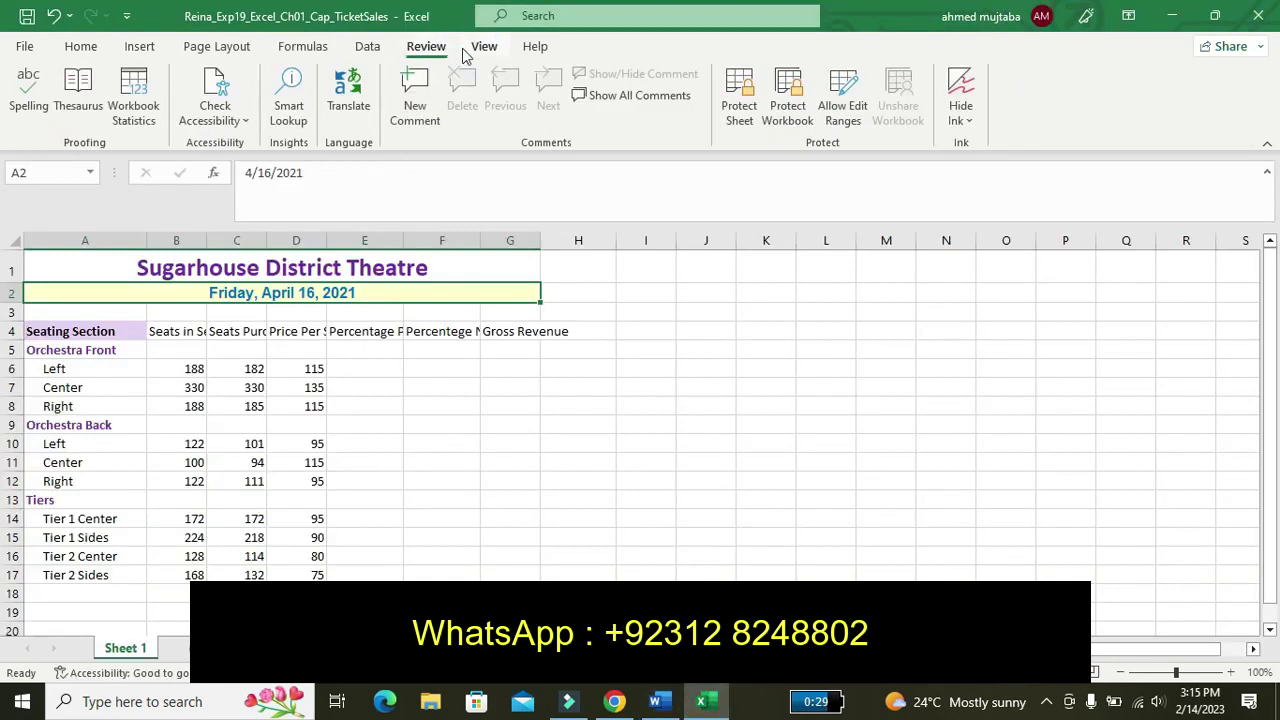
click(470, 48)
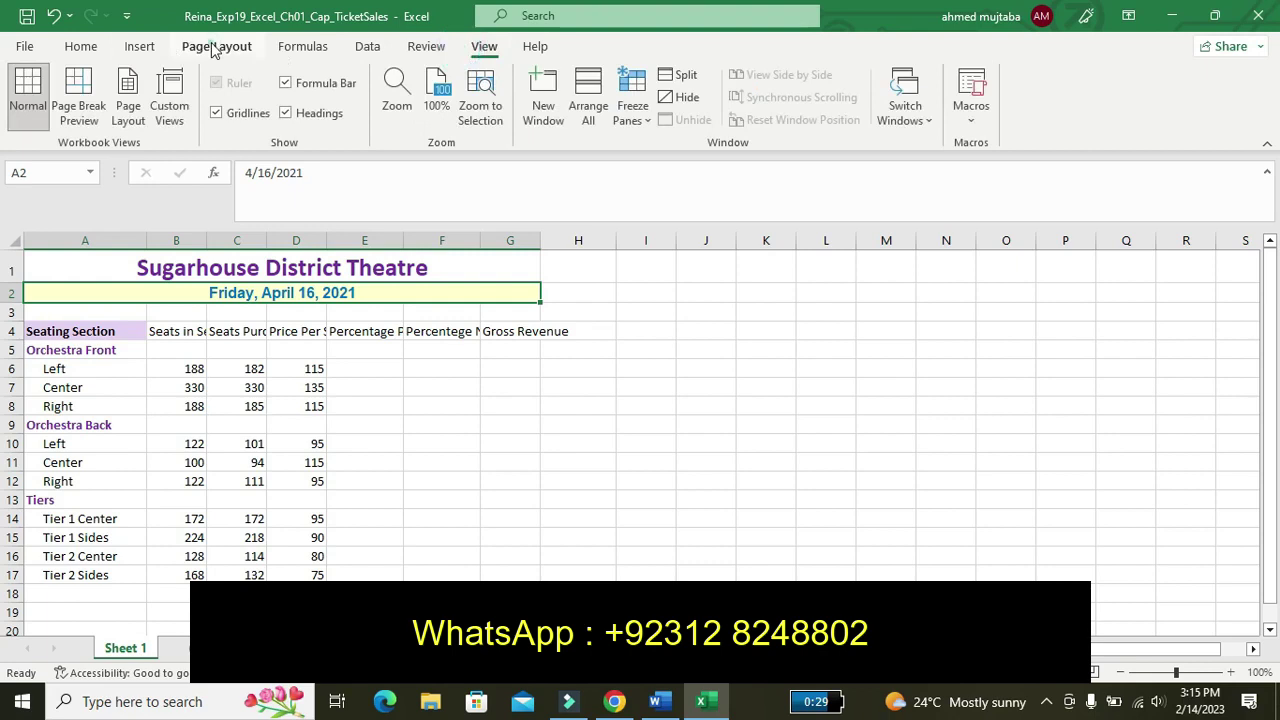
click(213, 48)
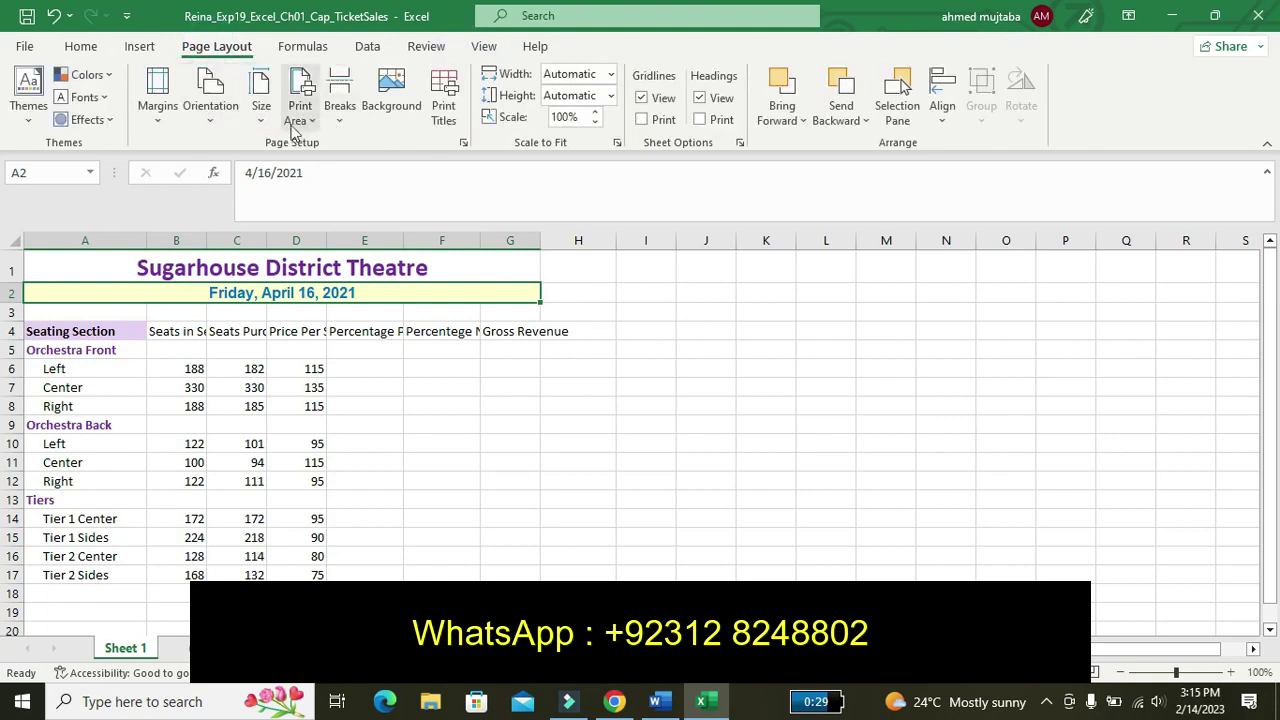
click(160, 118)
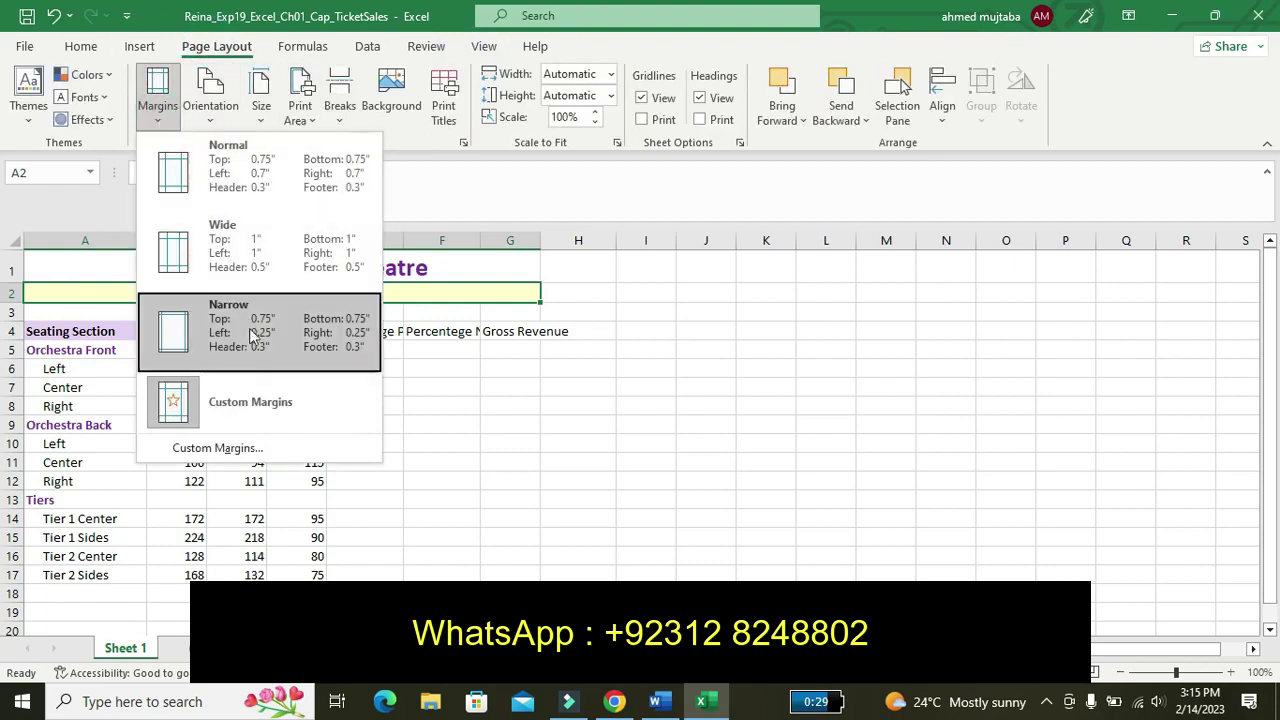
click(257, 391)
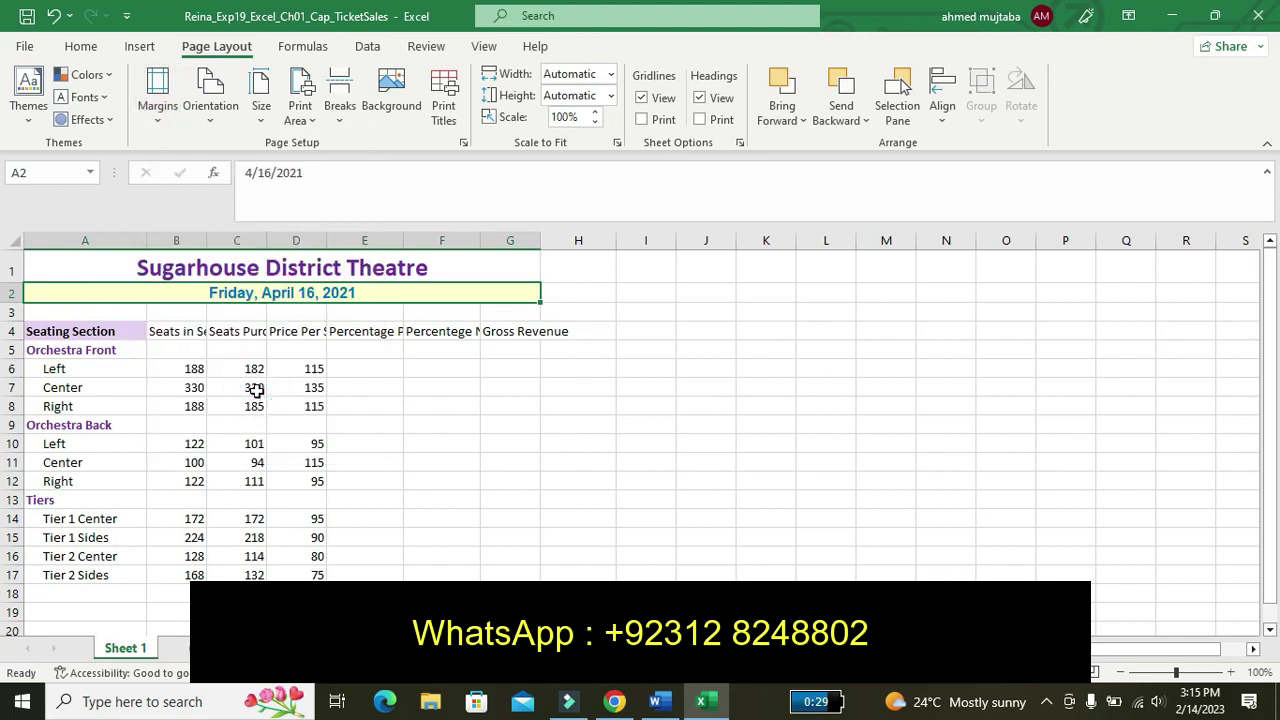
click(166, 116)
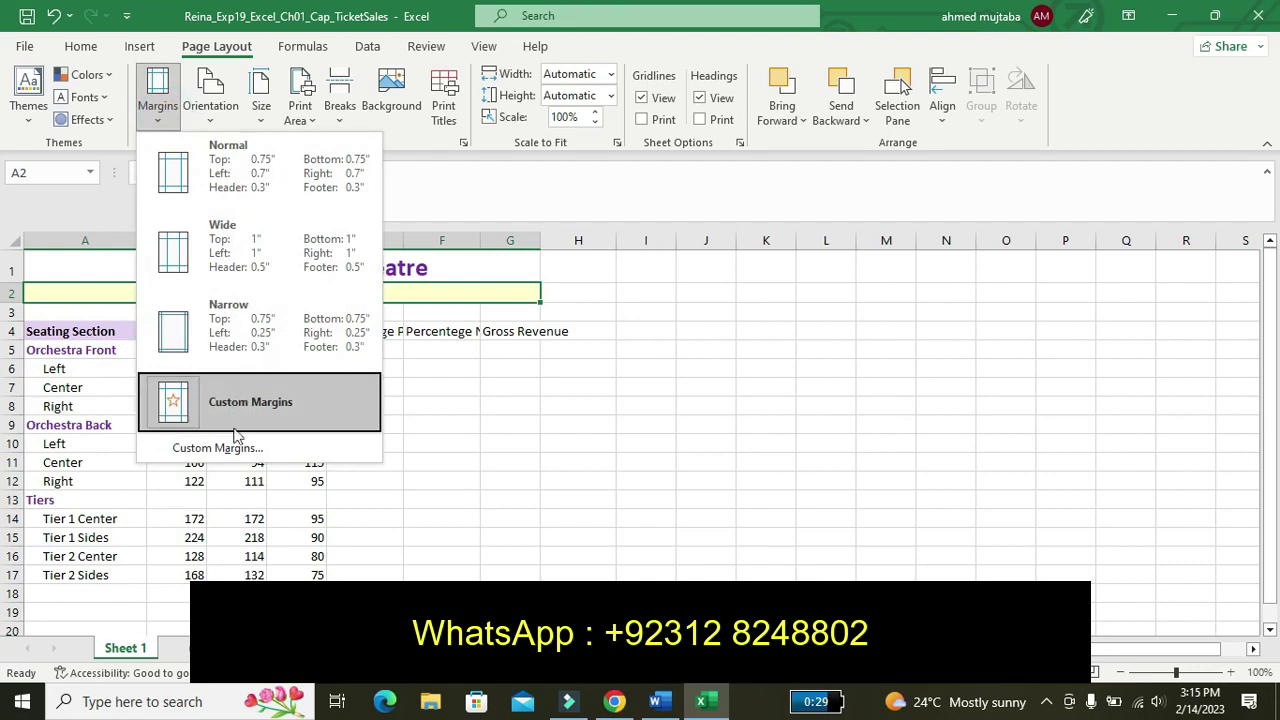
Step: Set custom margins: 1-inch top, with the sheet centered horizontally on the page
click(236, 451)
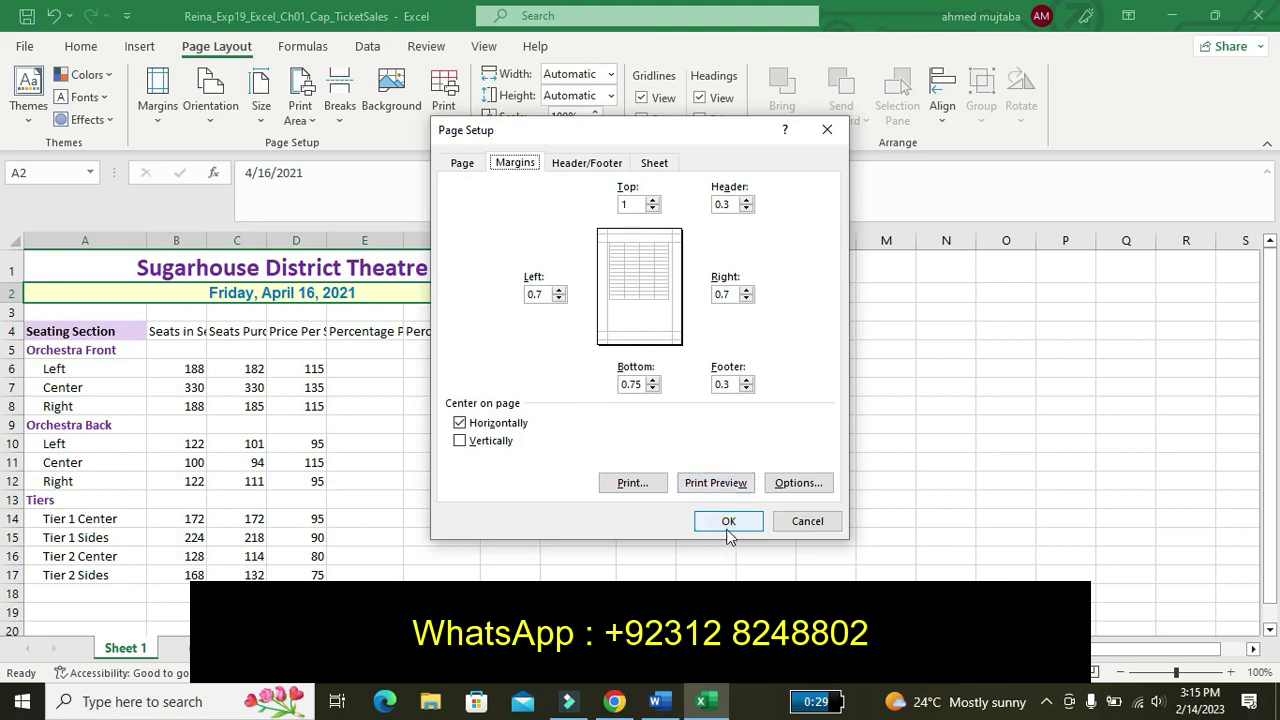
click(727, 524)
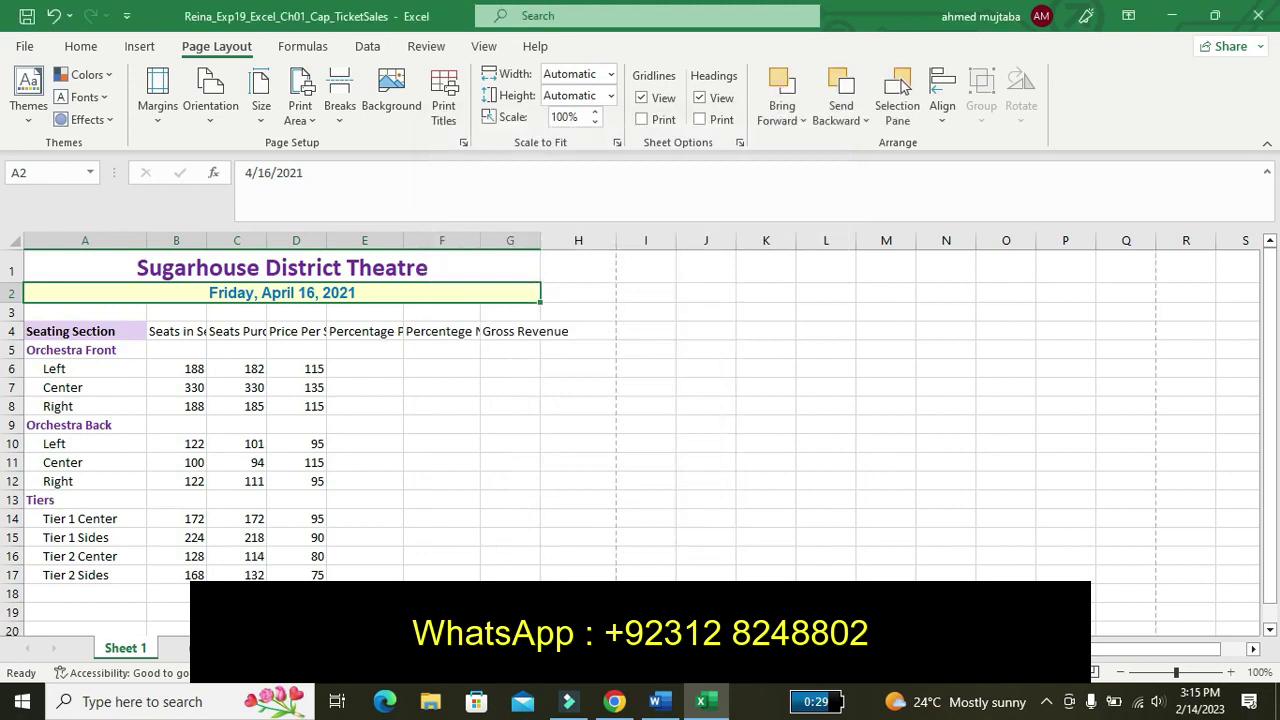
Step: In the Word instructions, undo step 4's yellow highlight and highlight the step 5 footer text yellow
click(655, 705)
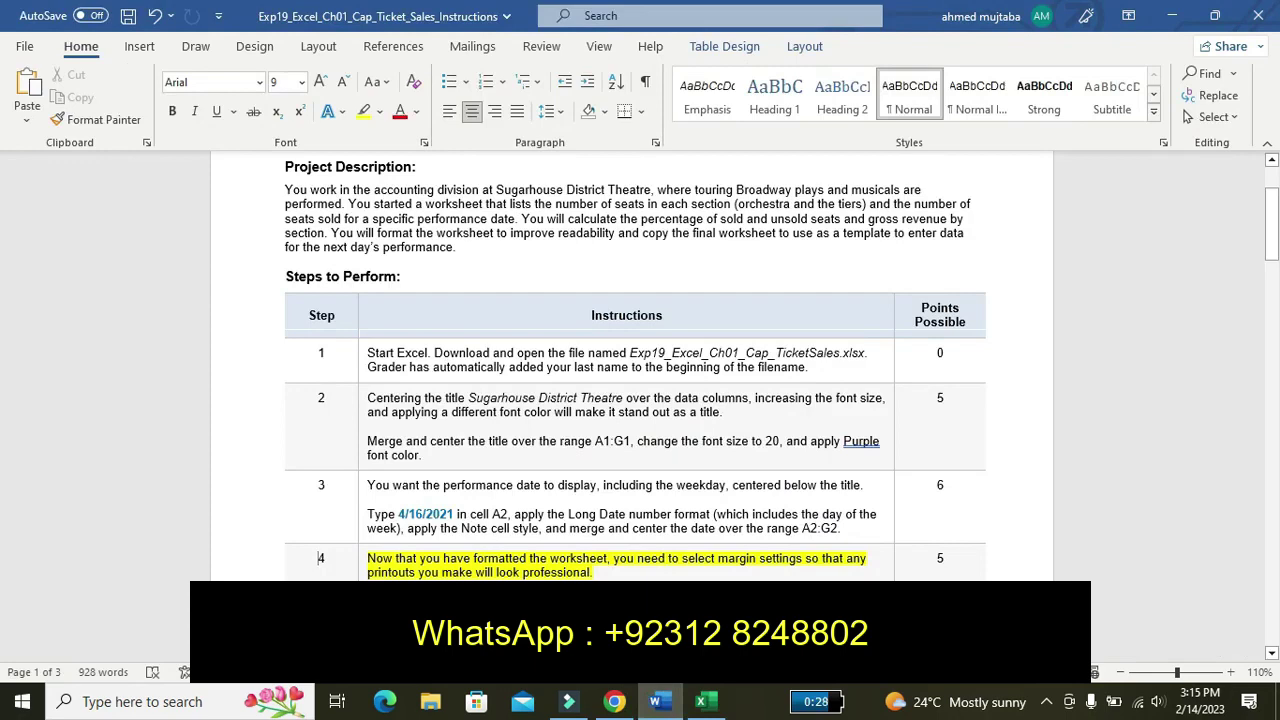
key(ctrl+z)
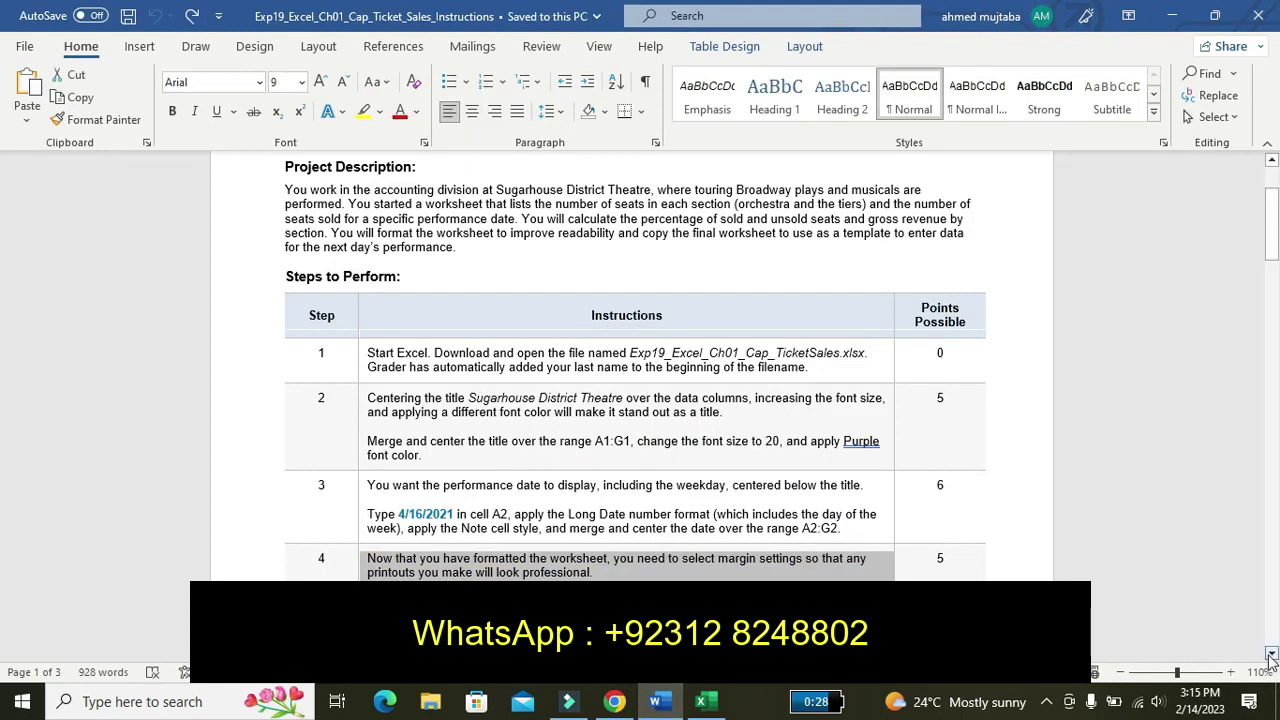
click(1271, 657)
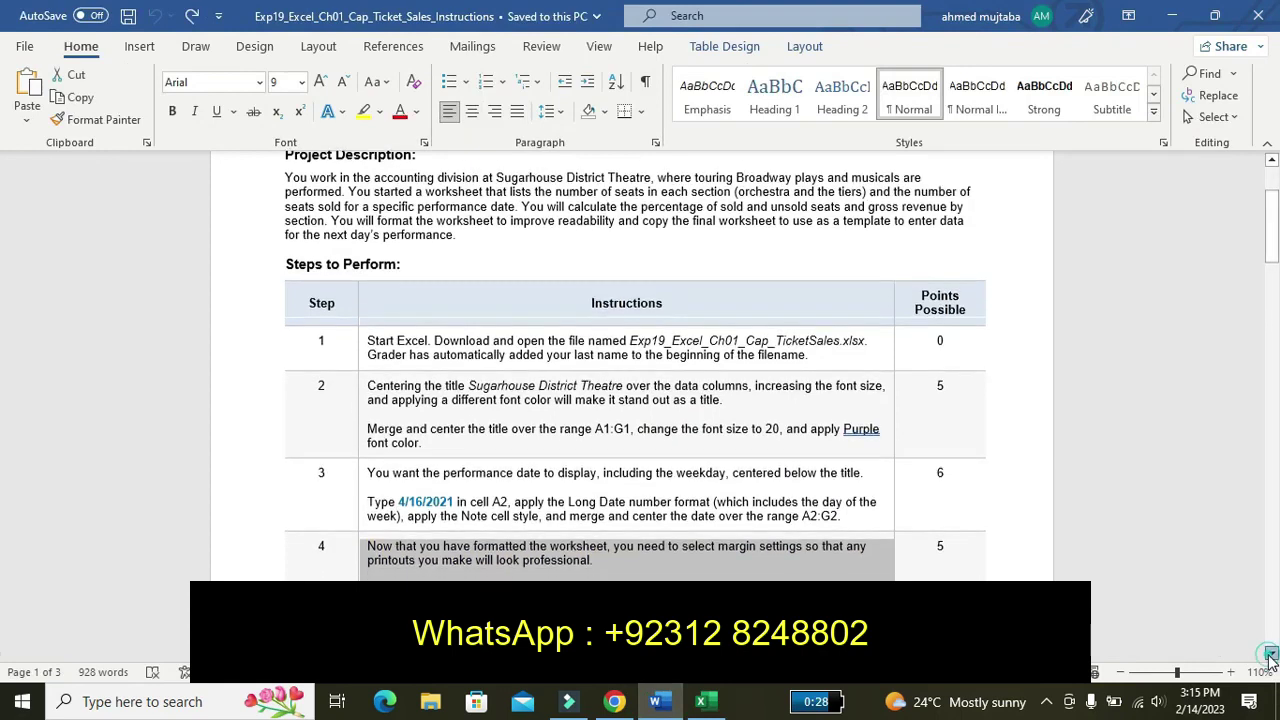
click(1271, 657)
click(1271, 657)
click(1271, 657)
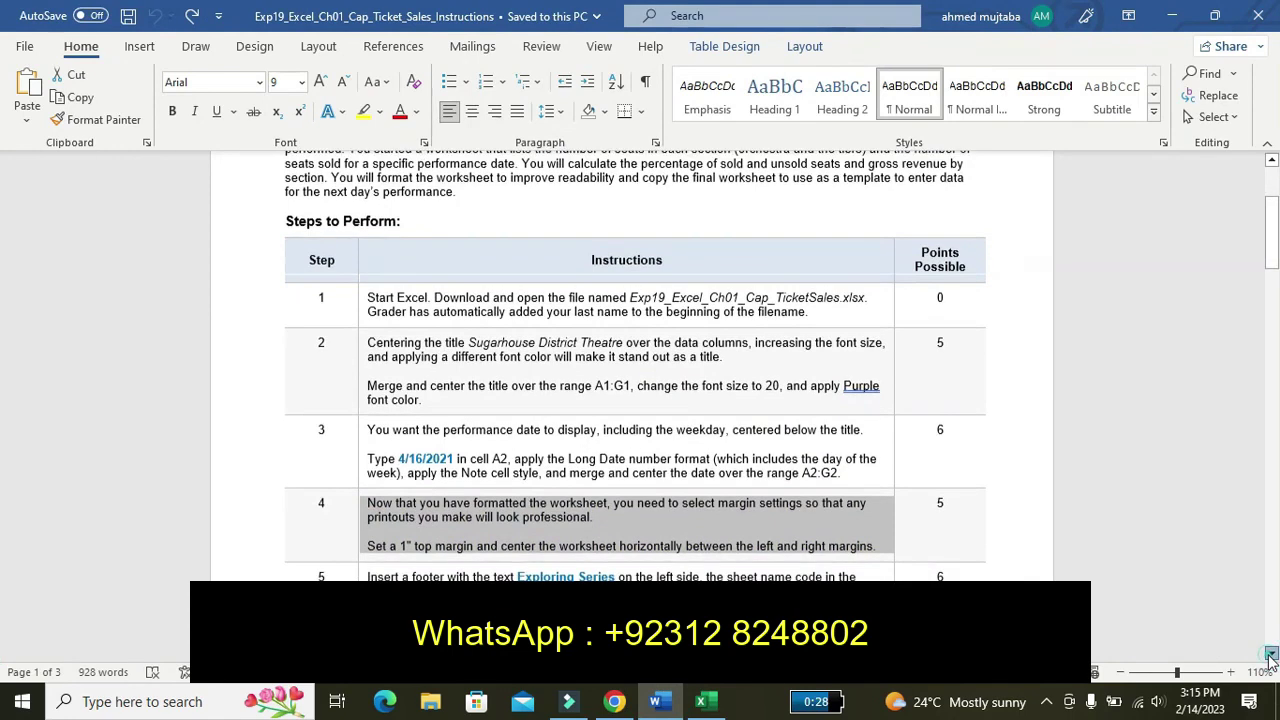
click(1271, 657)
click(1271, 657)
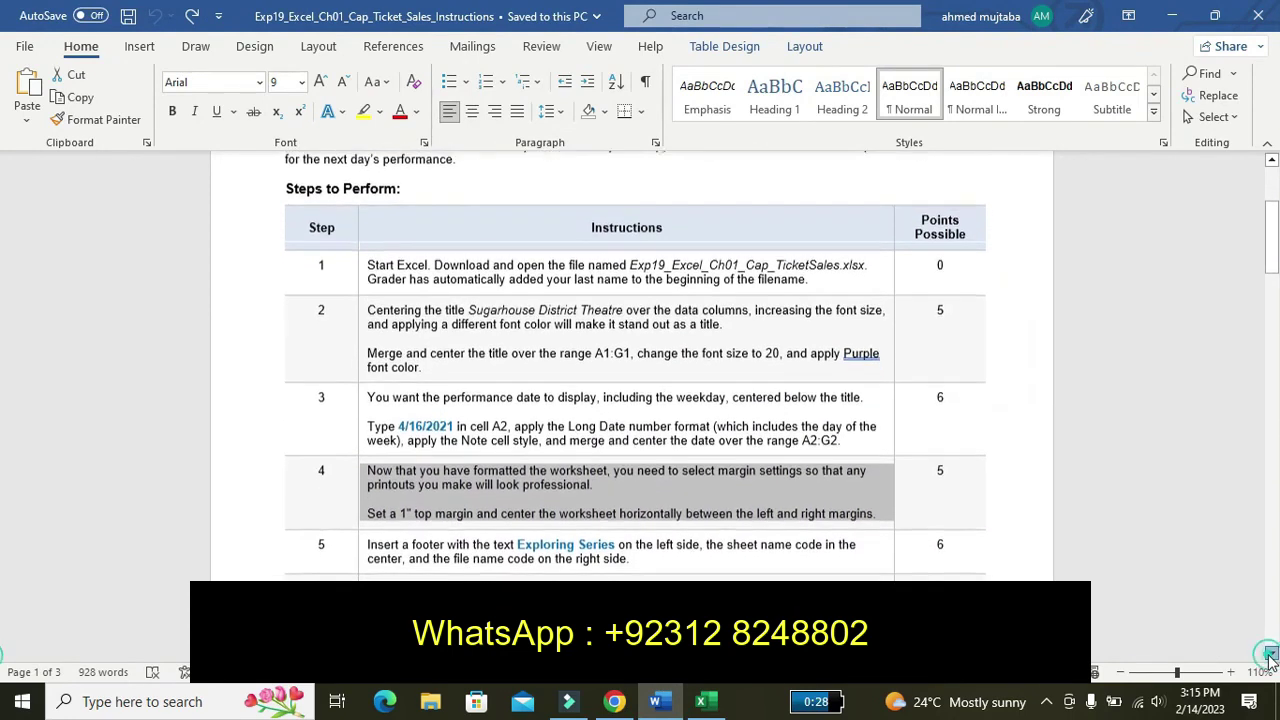
click(1271, 657)
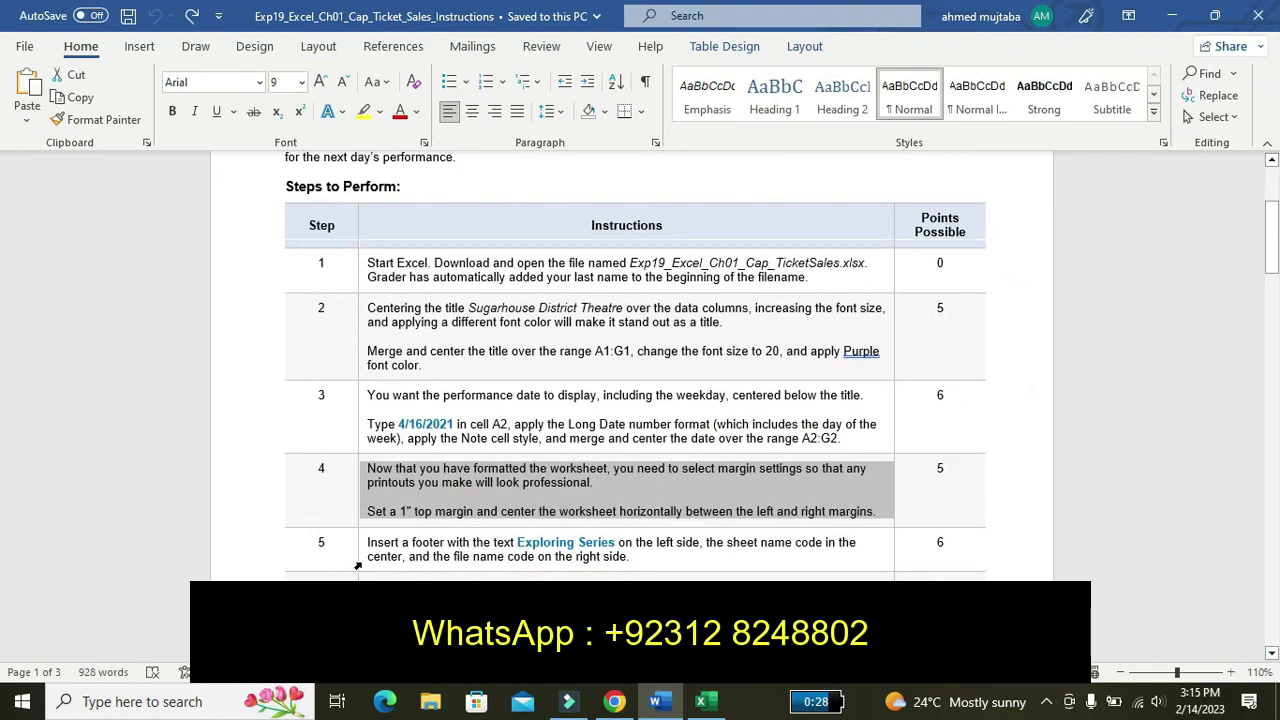
click(358, 566)
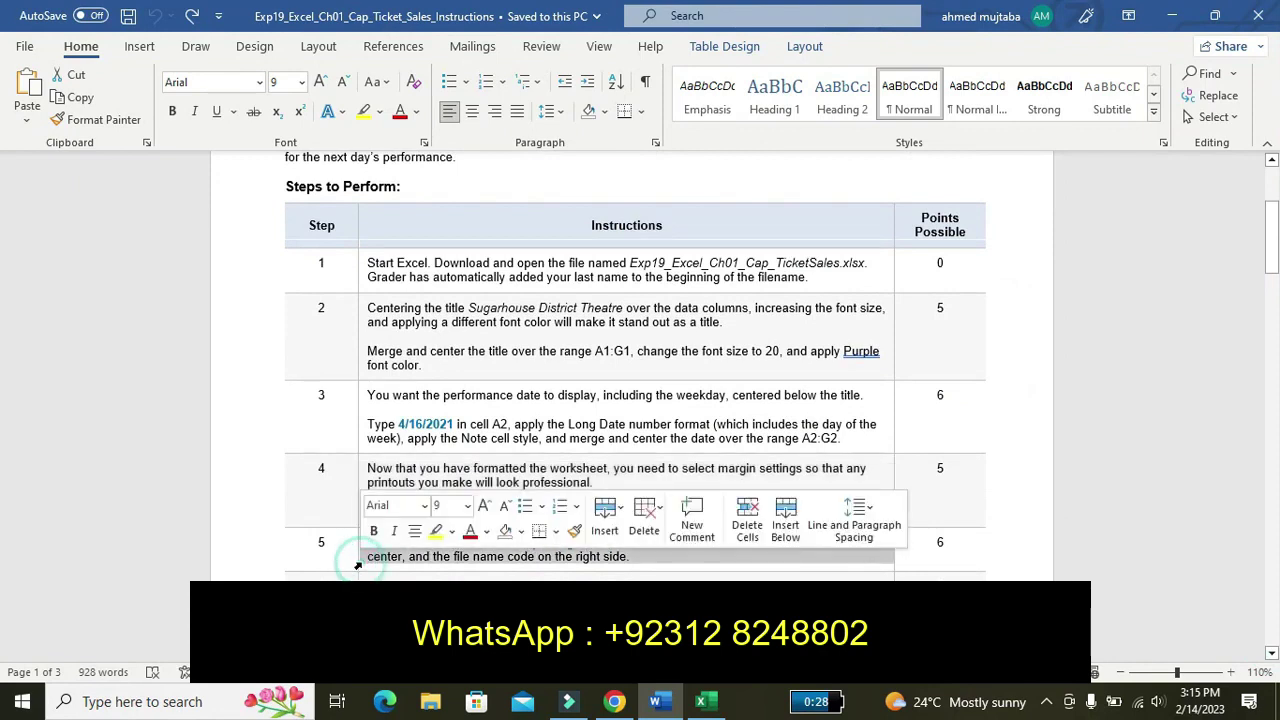
click(432, 538)
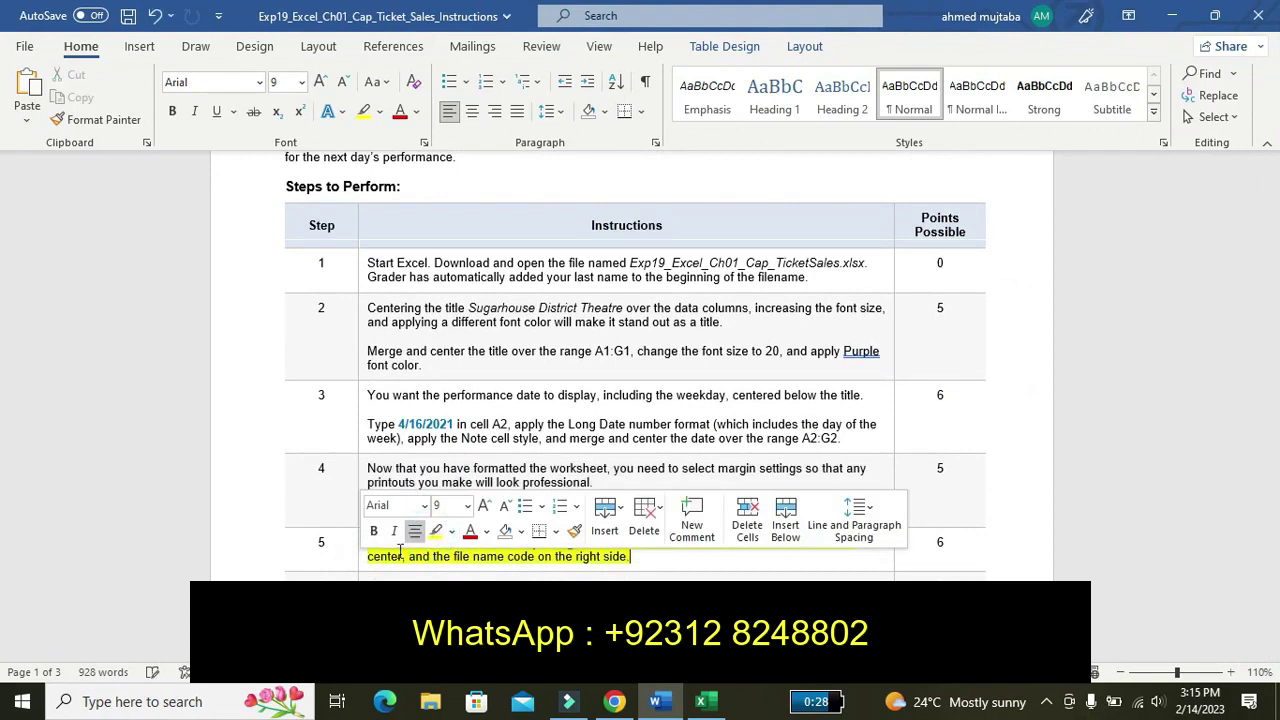
click(342, 560)
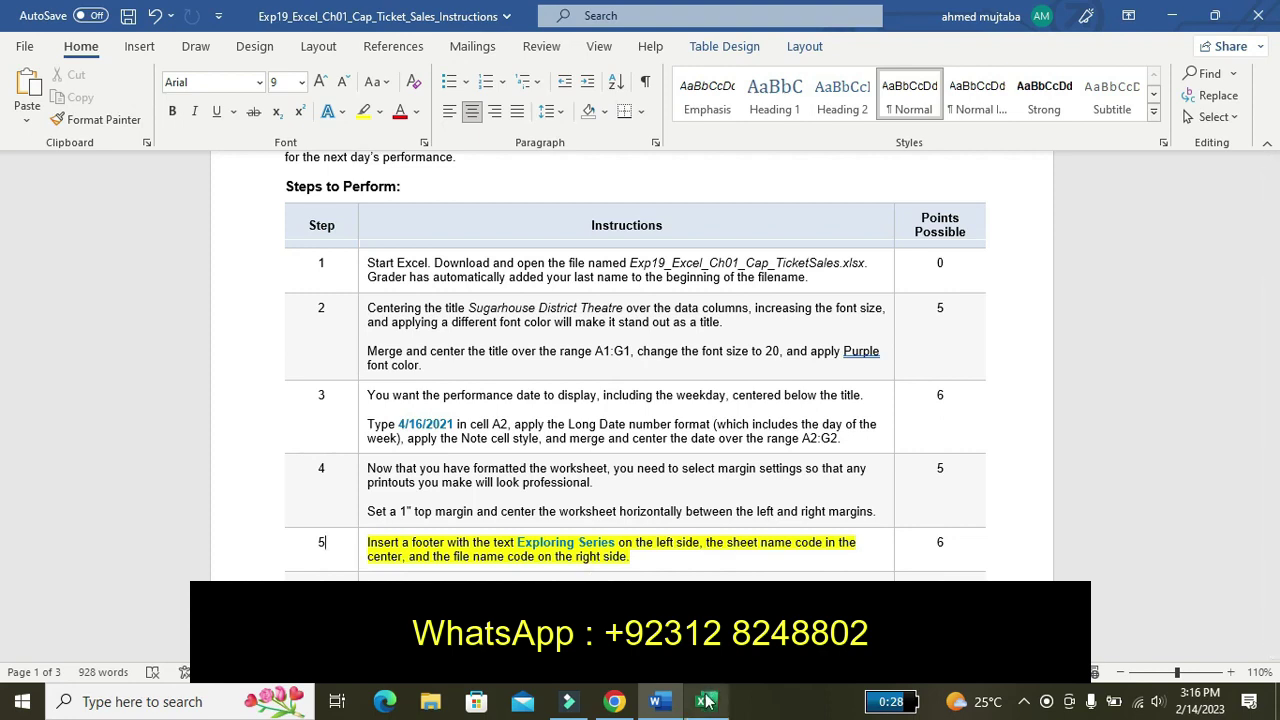
Step: Back in the ticket sales worksheet, open Custom Margins from the Page Layout Margins presets
click(705, 703)
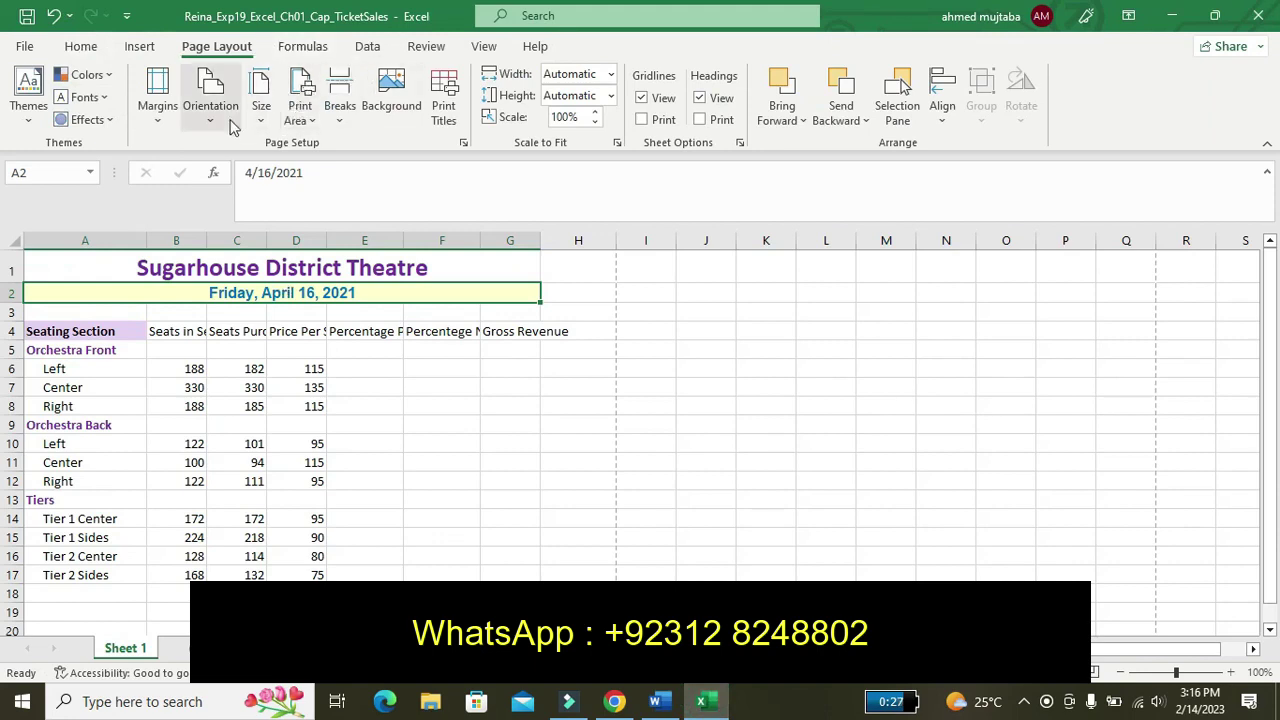
click(164, 123)
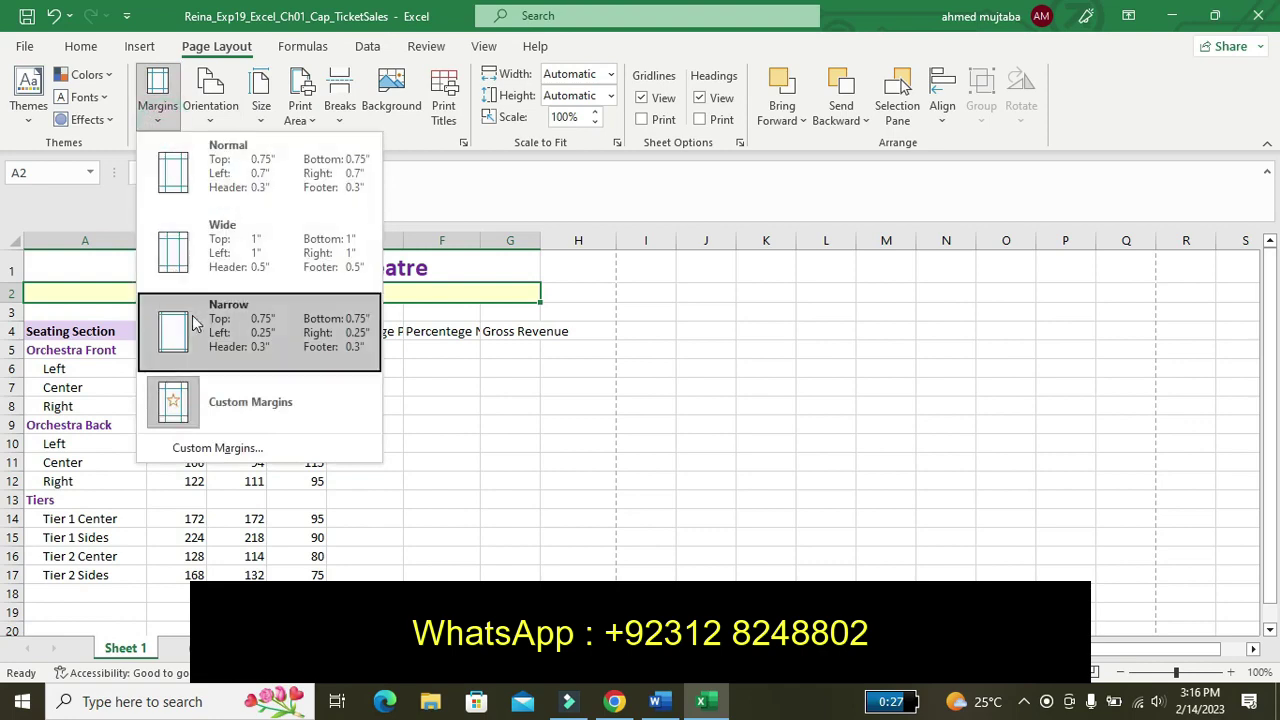
click(212, 449)
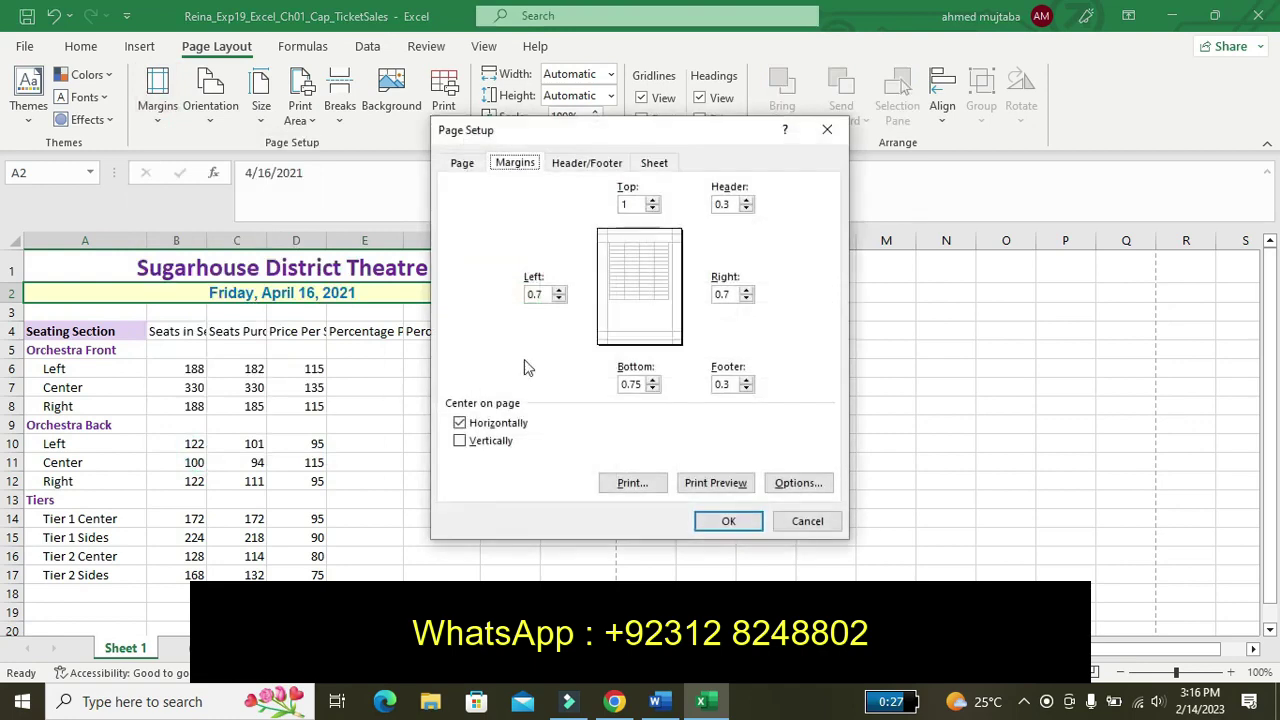
Step: Check the custom footer's Exploring Series, sheet name and file name sections, then cancel Page Setup
click(600, 169)
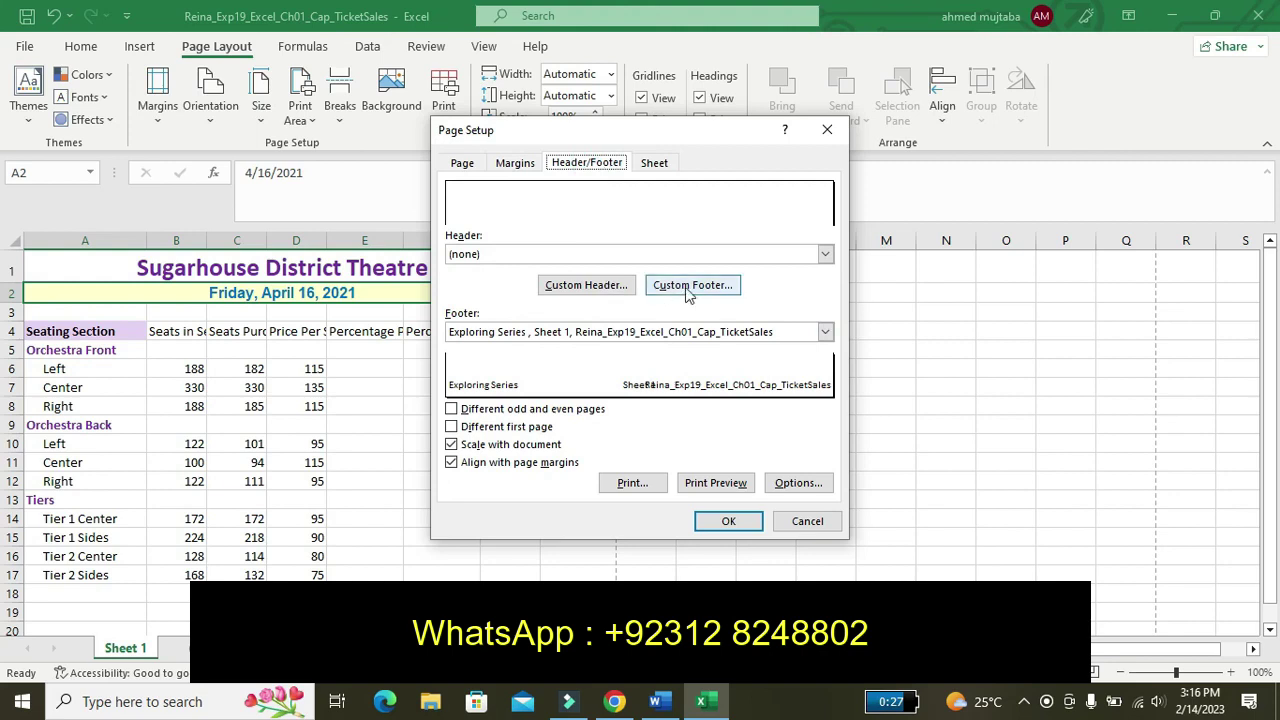
click(687, 290)
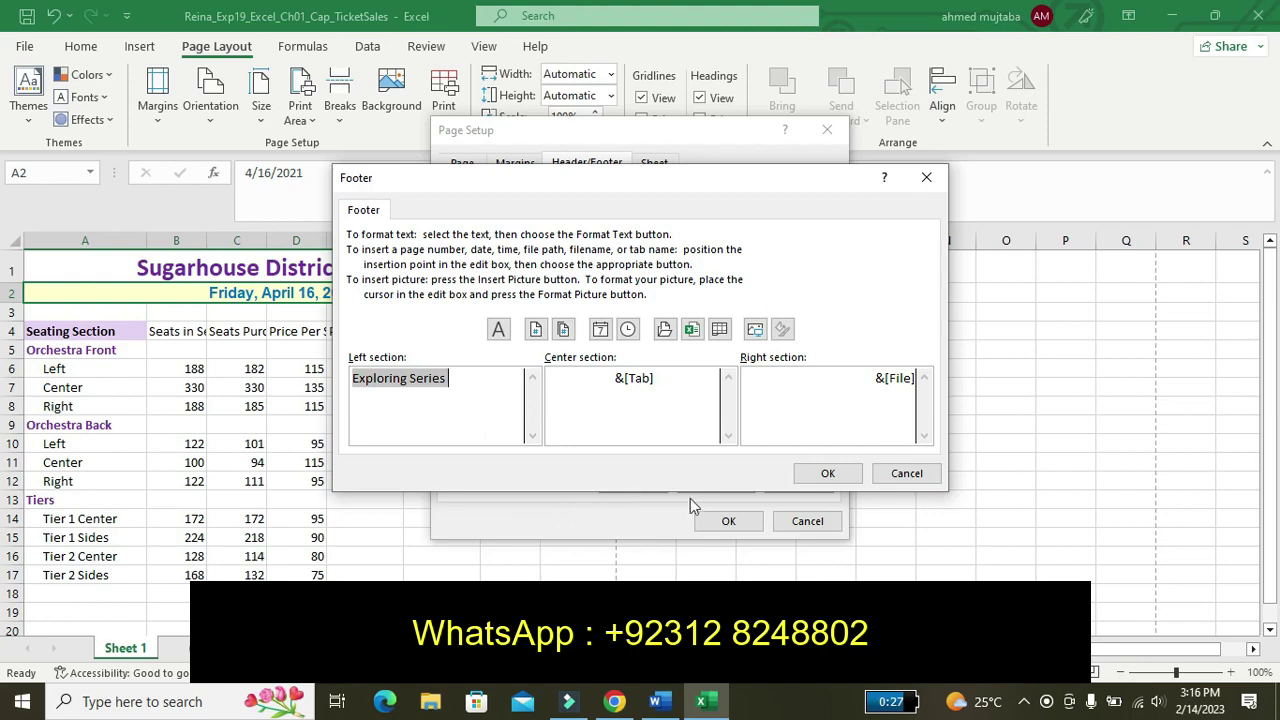
click(813, 476)
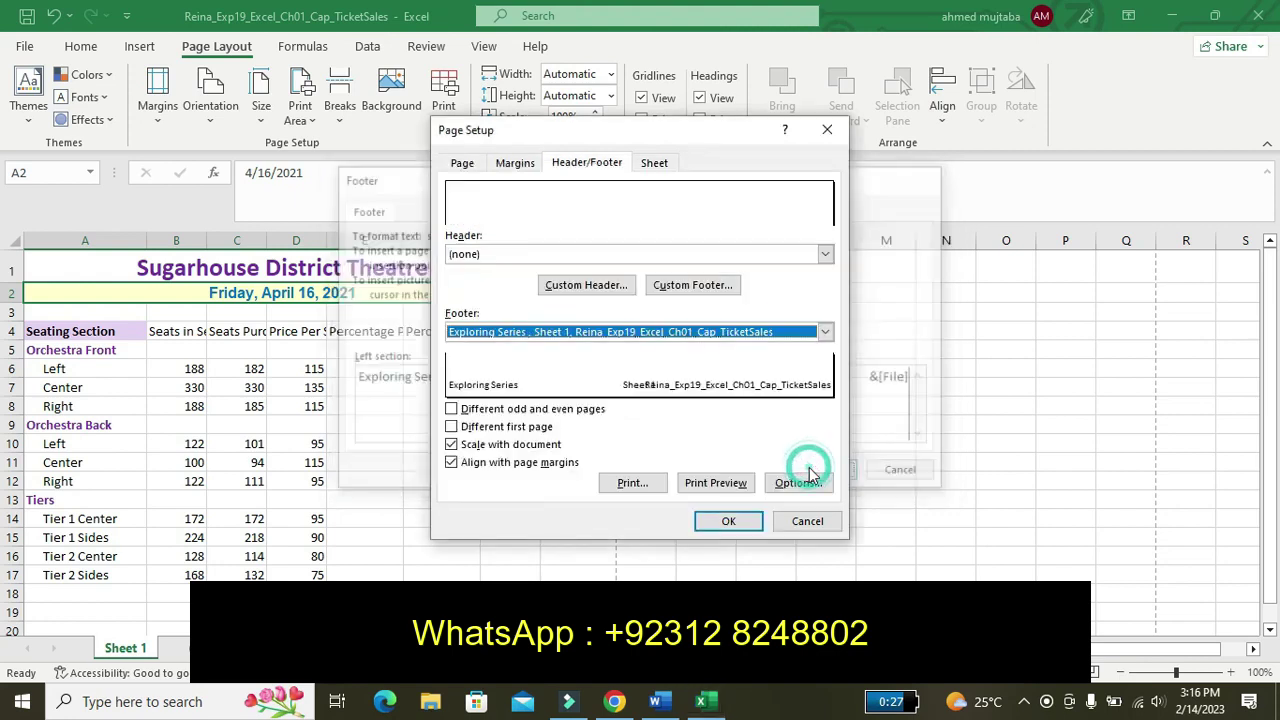
click(805, 523)
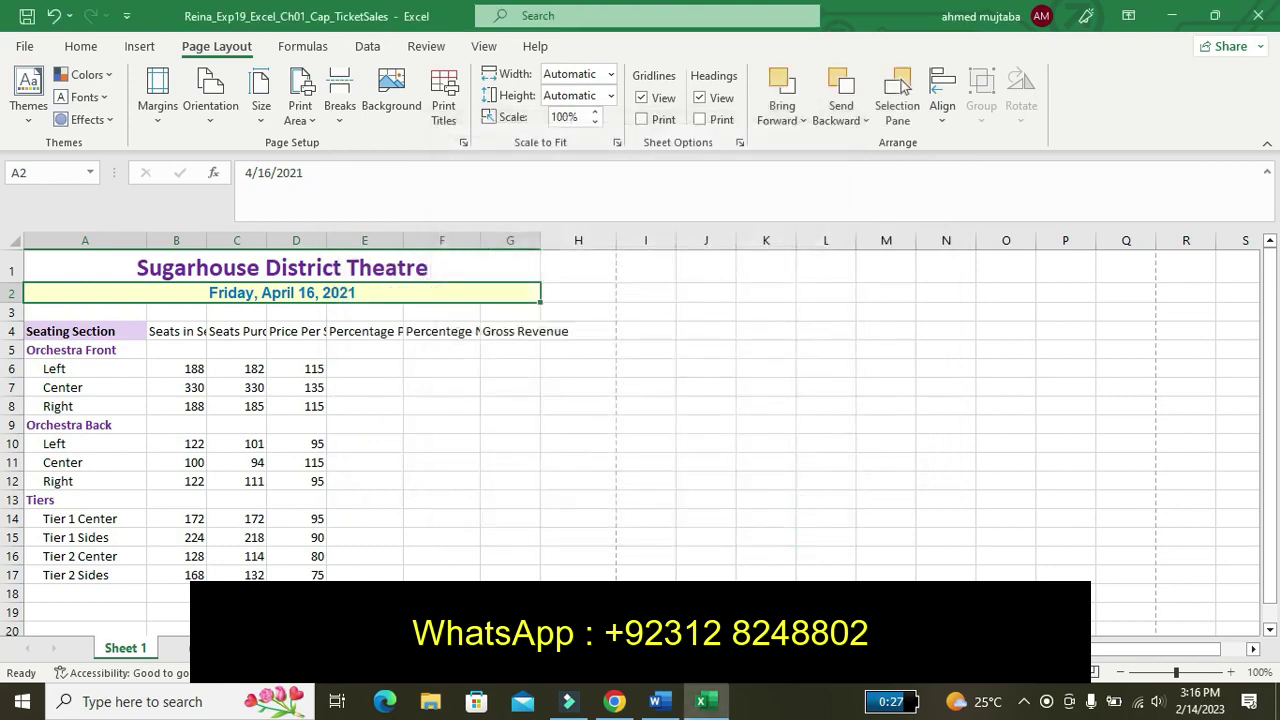
Step: Switch to the Word instructions and undo the yellow highlight on step 5
click(655, 703)
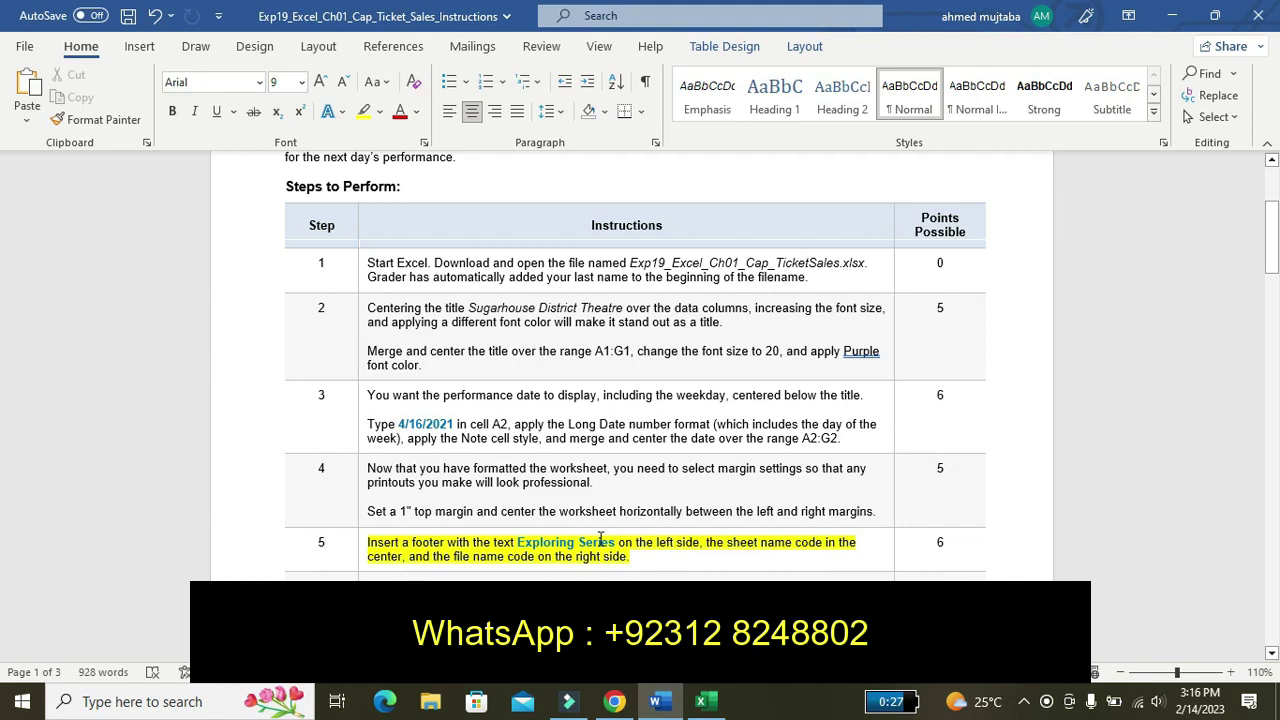
key(ctrl+z)
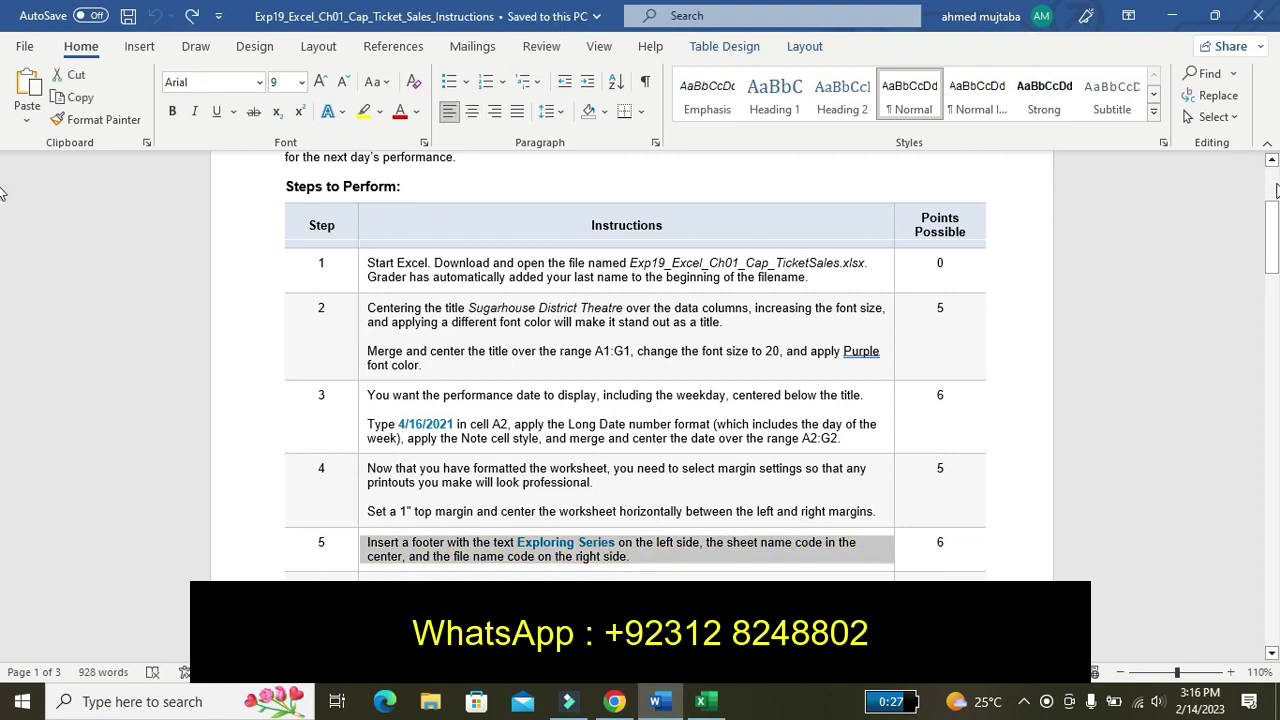
scroll(1, 192, up, 5)
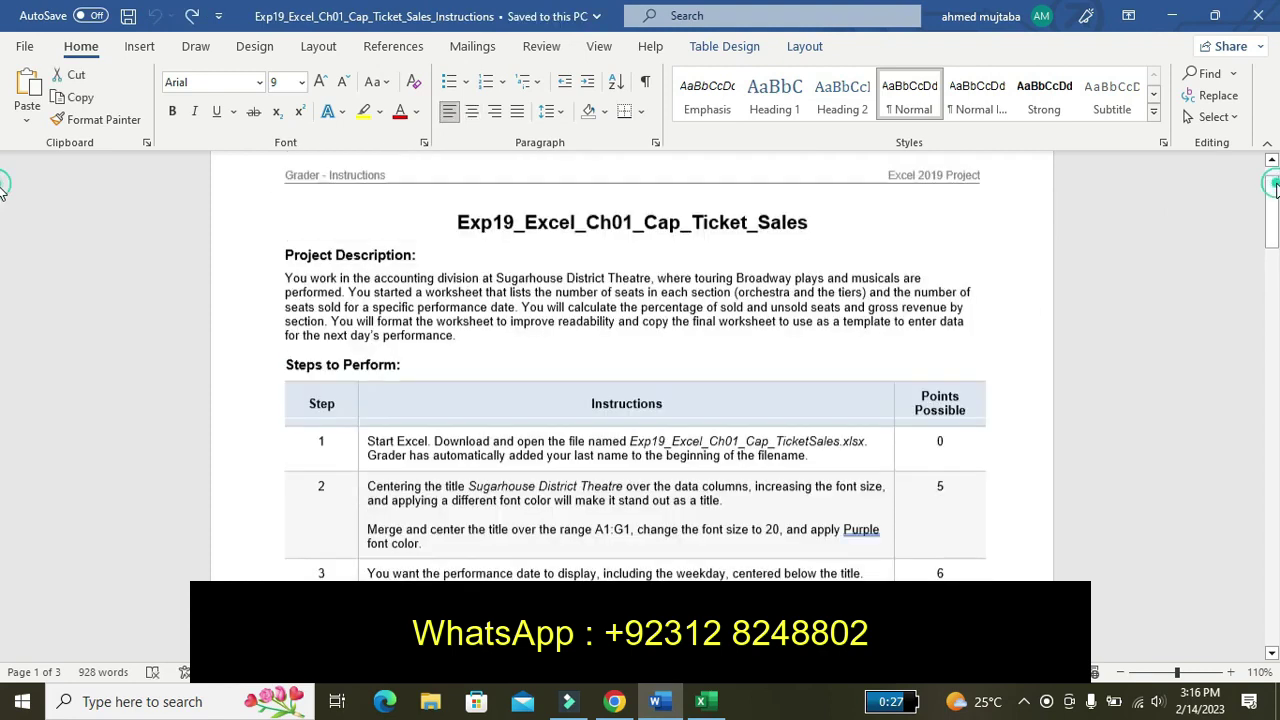